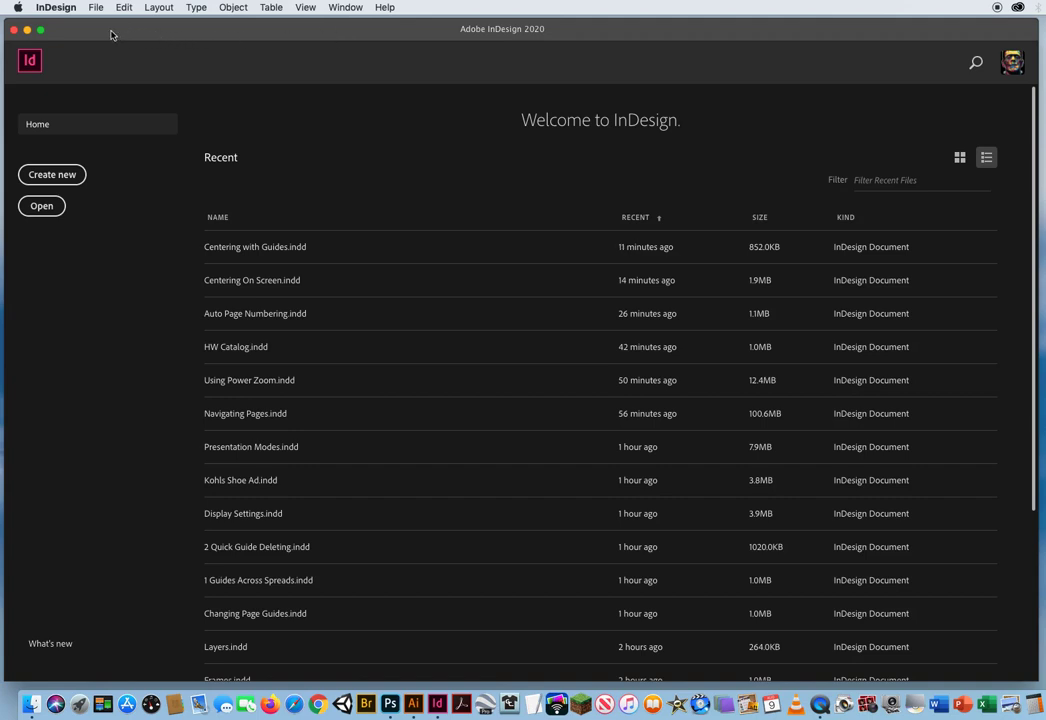
Open Alignment.indd from the ID CH.3 Workflow Shortcuts > 7 Alignment Demo folder
click(92, 7)
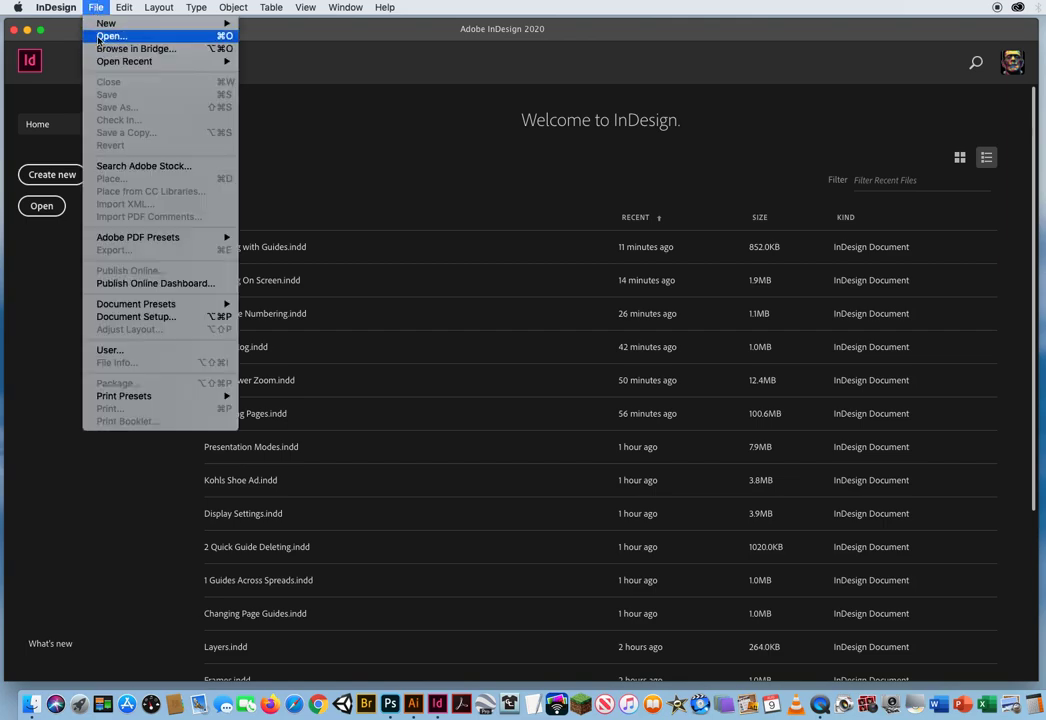
click(99, 37)
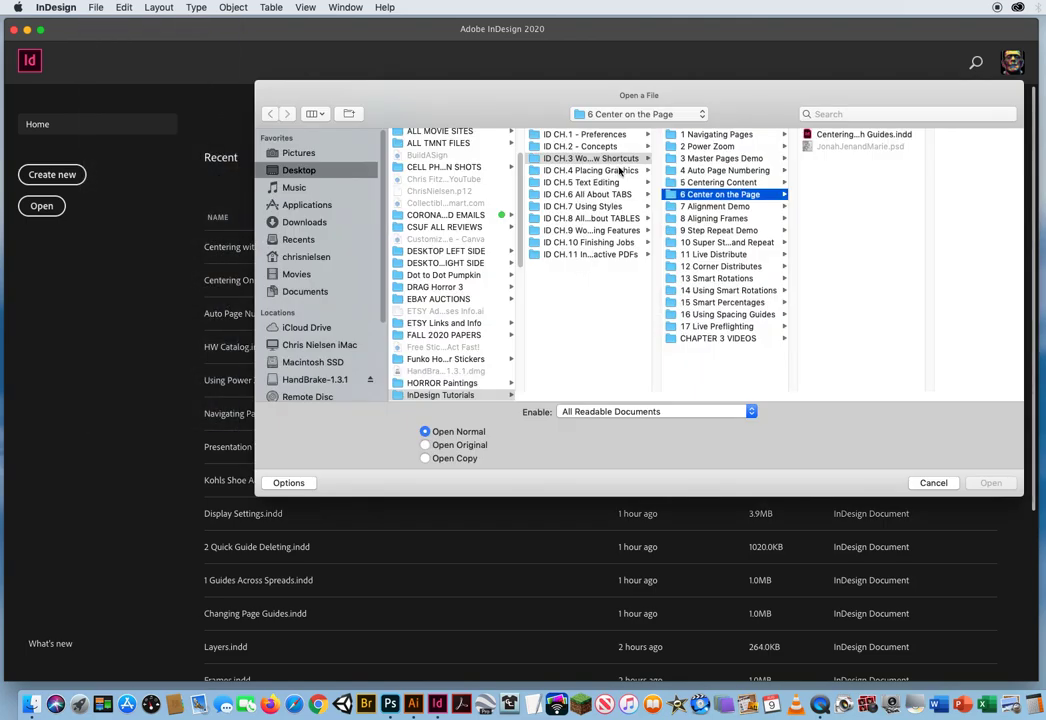
click(591, 160)
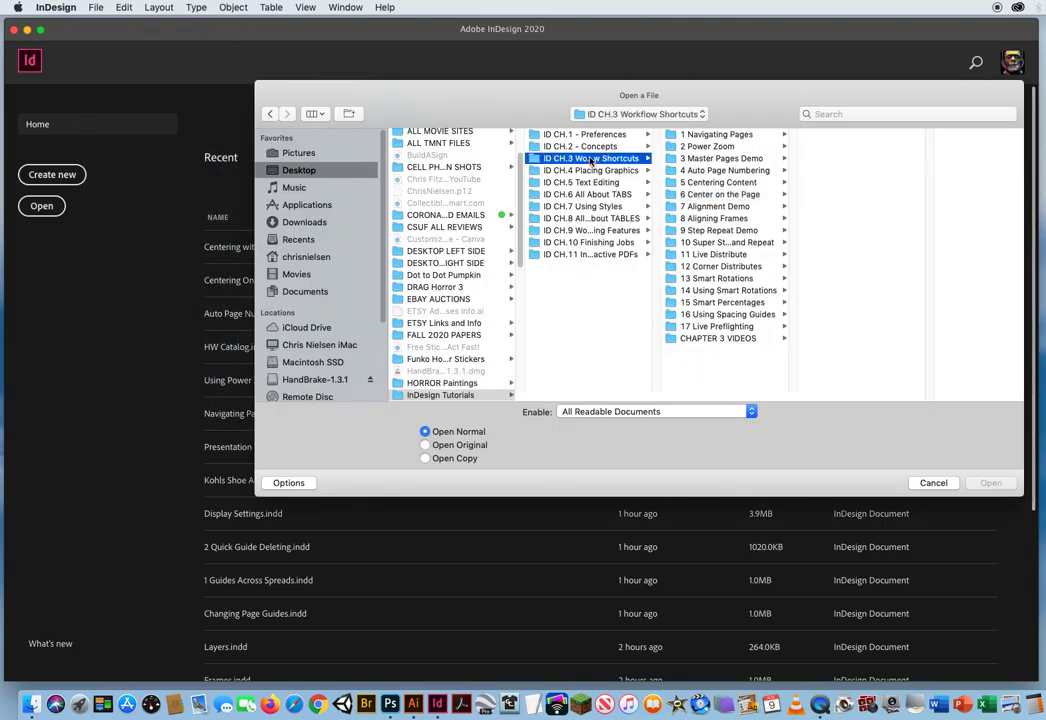
click(701, 207)
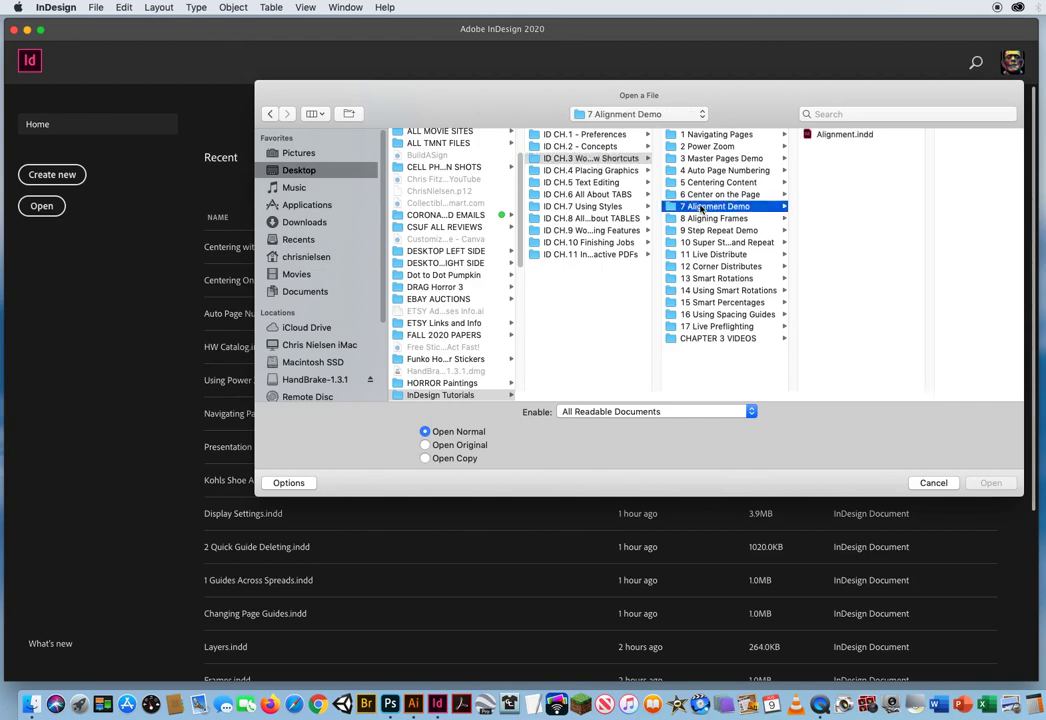
click(831, 136)
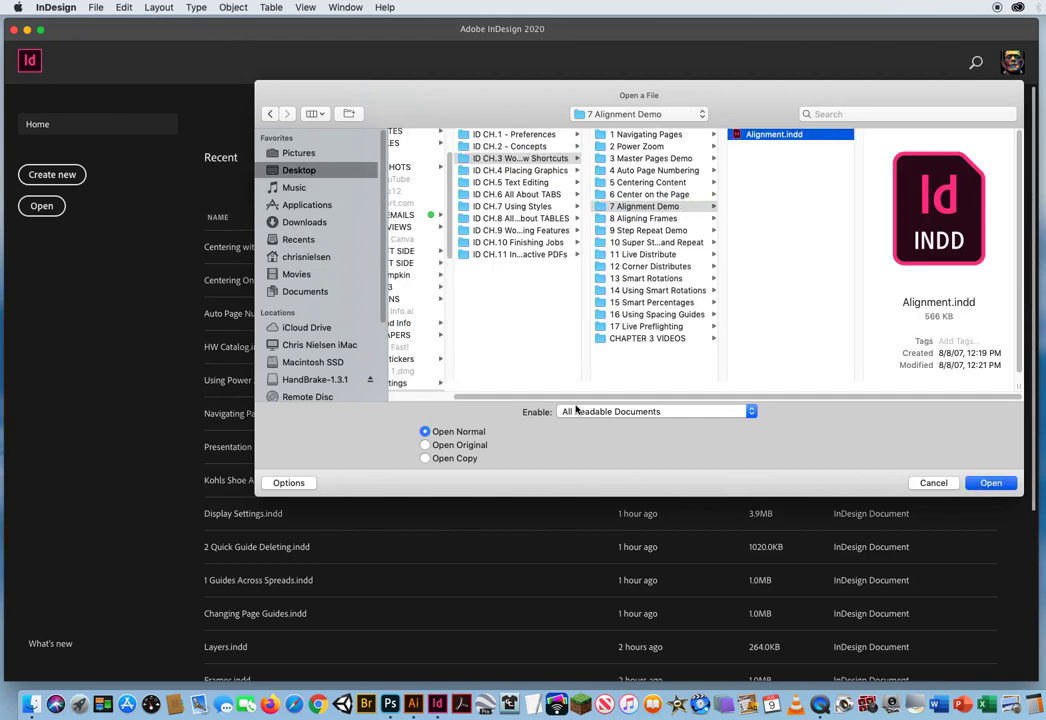
key(Return)
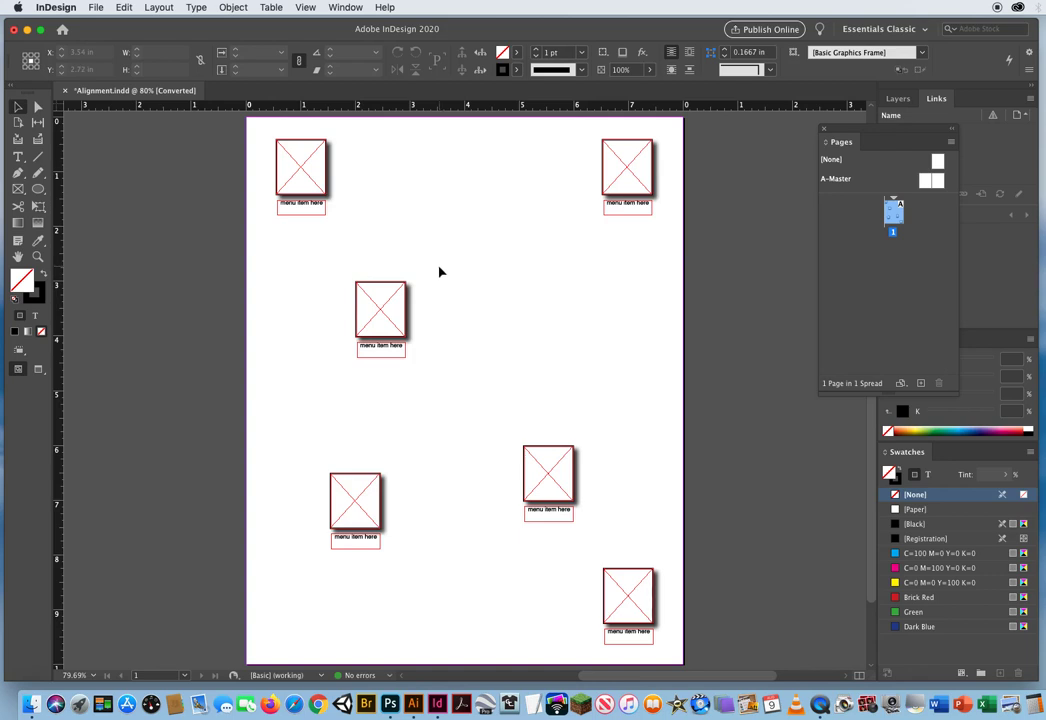
Switch to Preview mode with W and inspect a few boxes and their 'menu item here' captions
key(w)
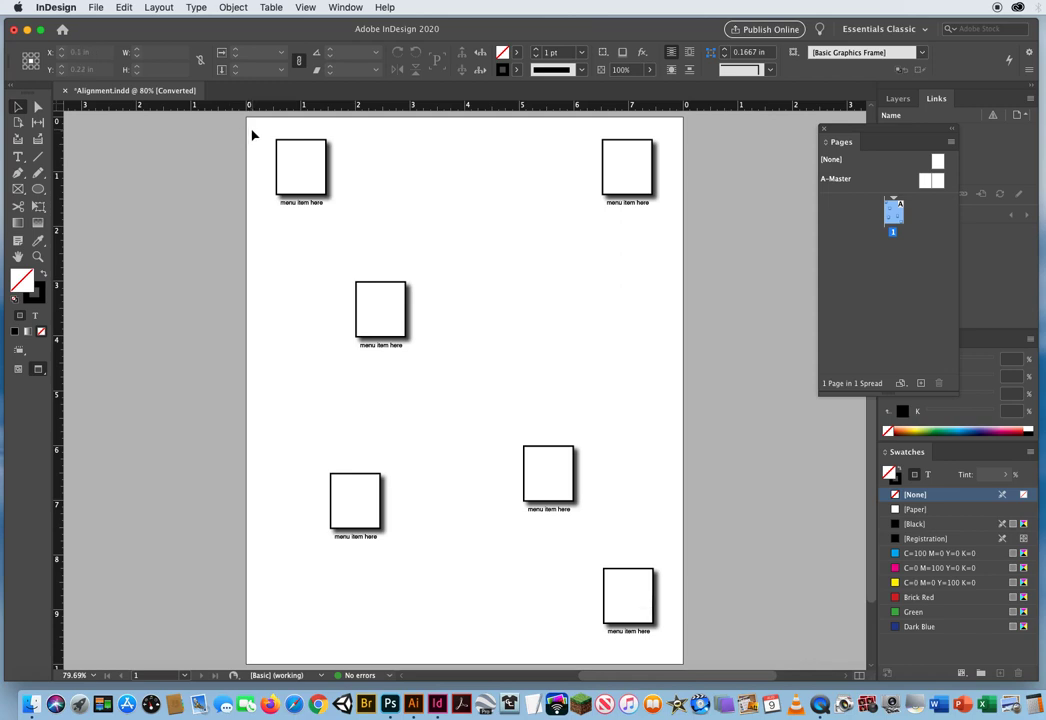
click(326, 165)
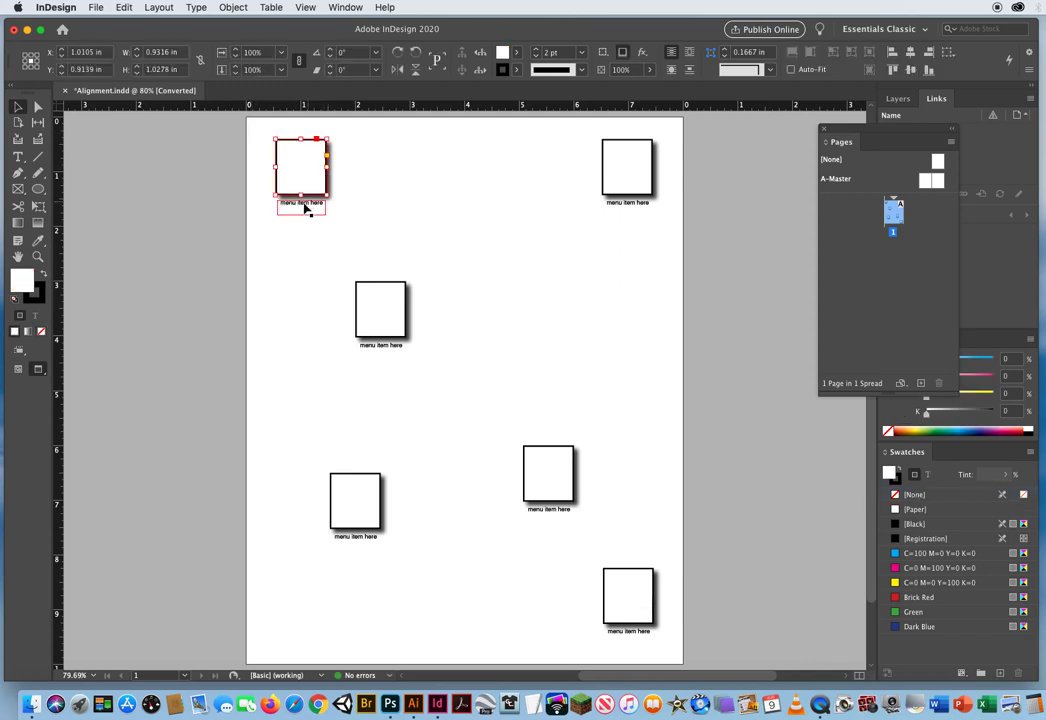
click(382, 330)
click(385, 353)
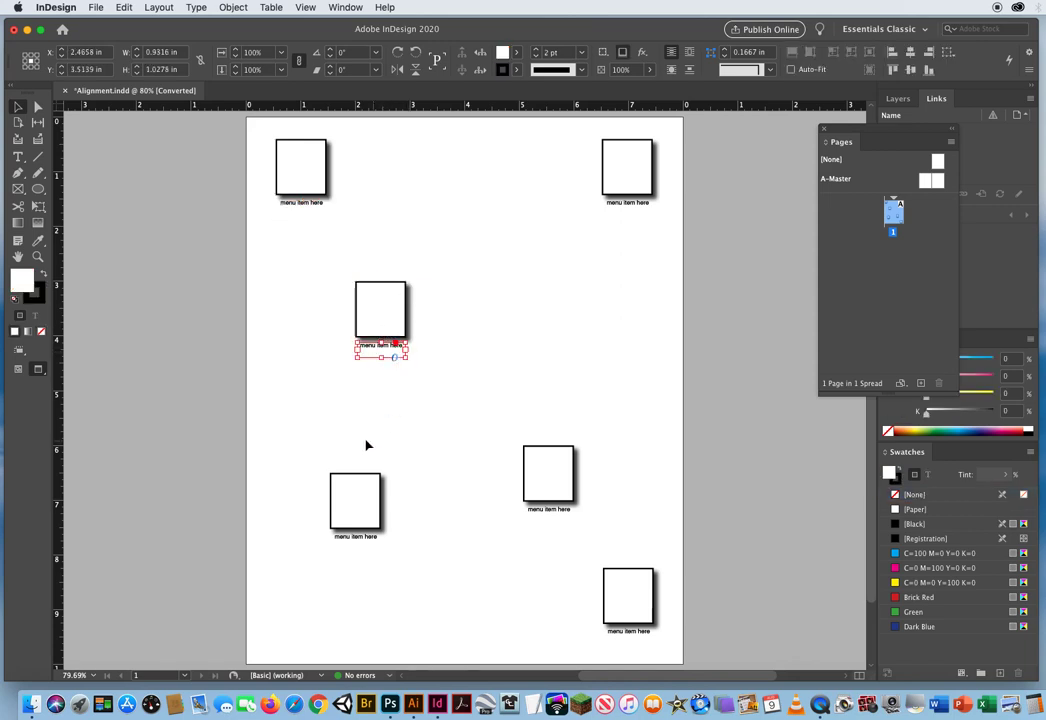
Marquee-select all six boxes and captions and apply Align Horizontal Centers
drag(249, 155, 664, 642)
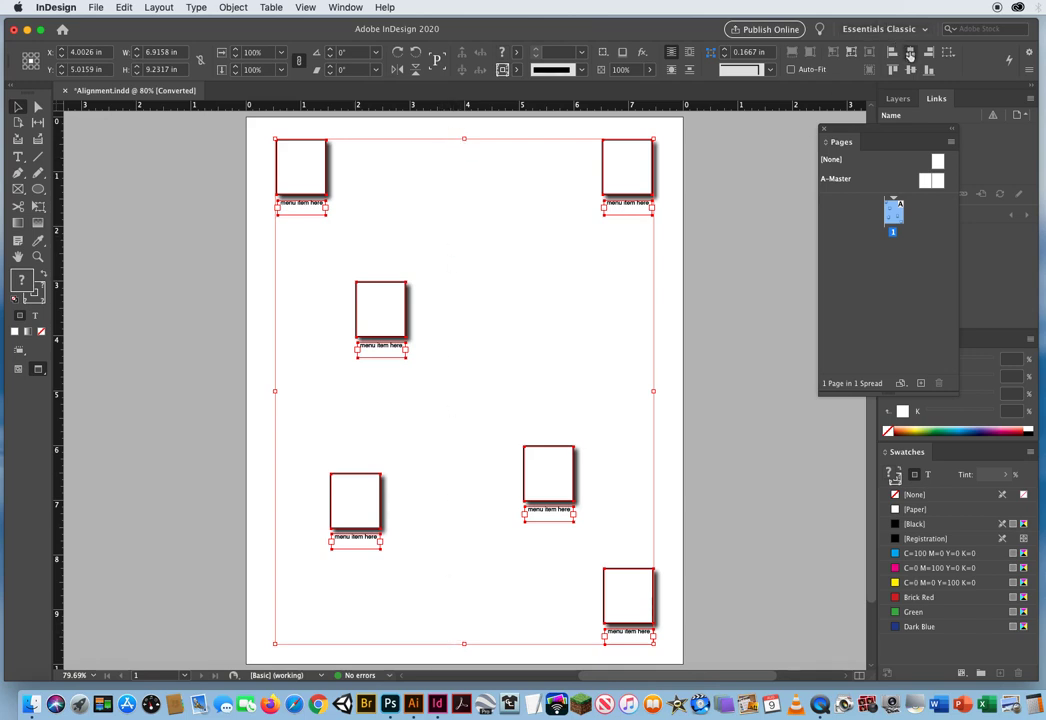
click(810, 52)
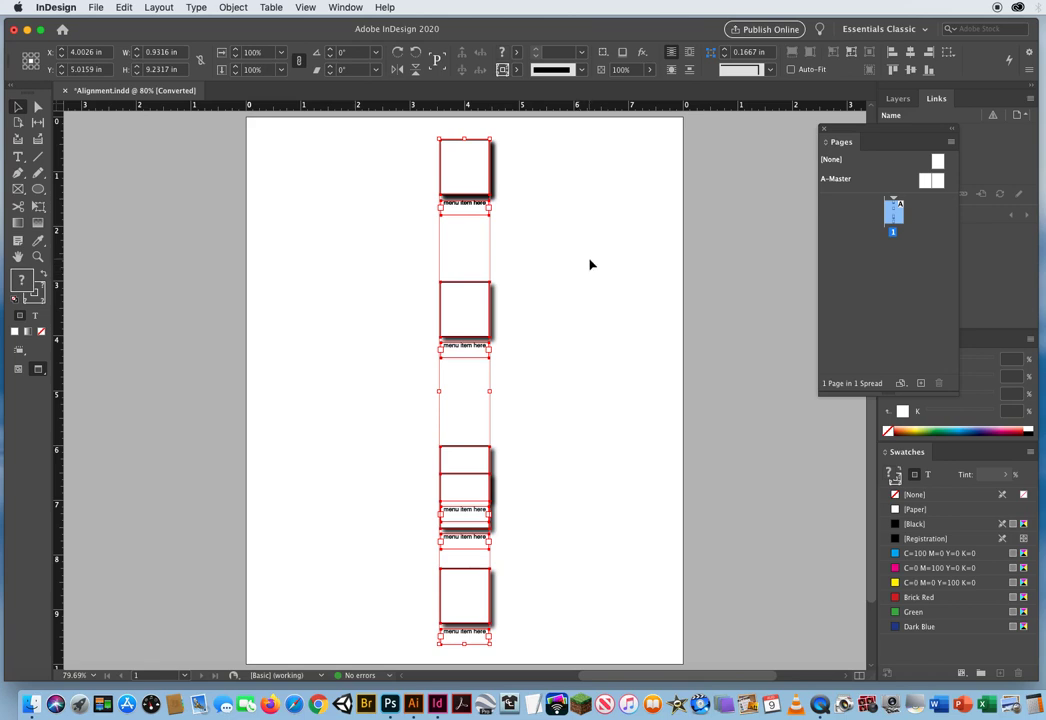
Open the Align panel from Window > Object & Layout and move it right of the page
click(346, 7)
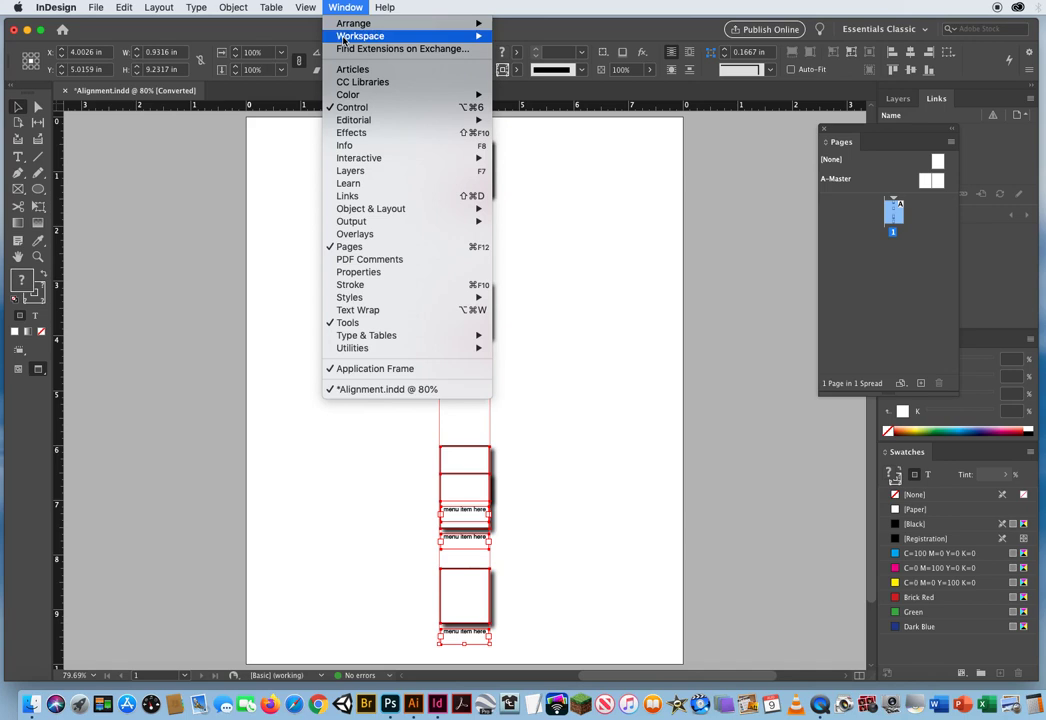
mouse_move(347, 210)
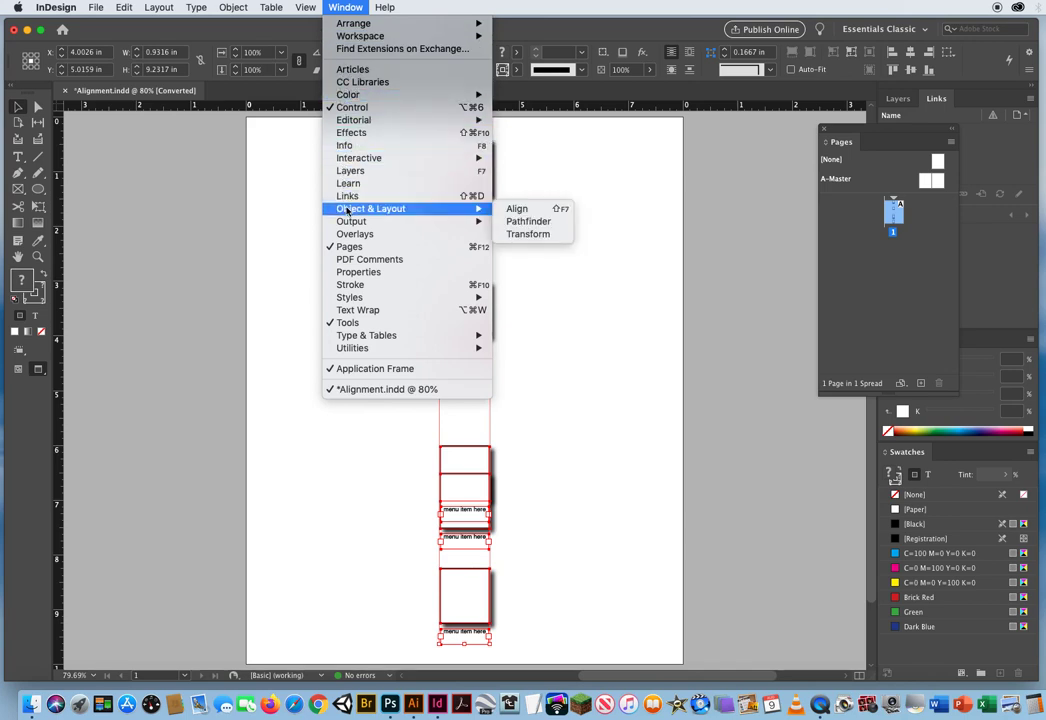
click(521, 212)
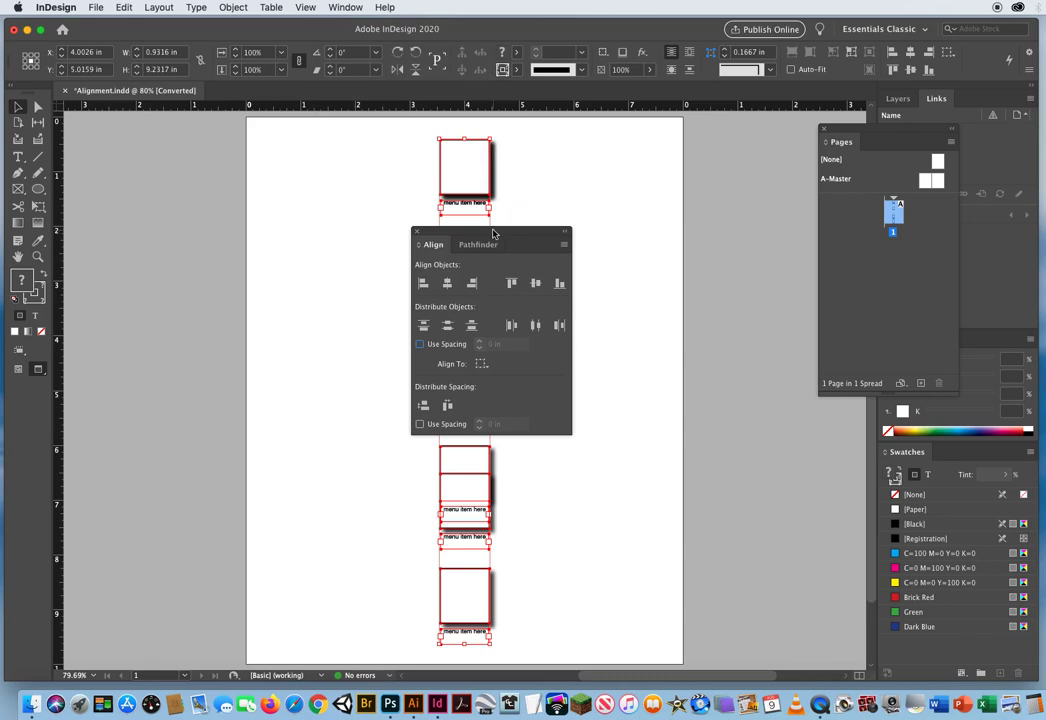
drag(490, 233, 672, 151)
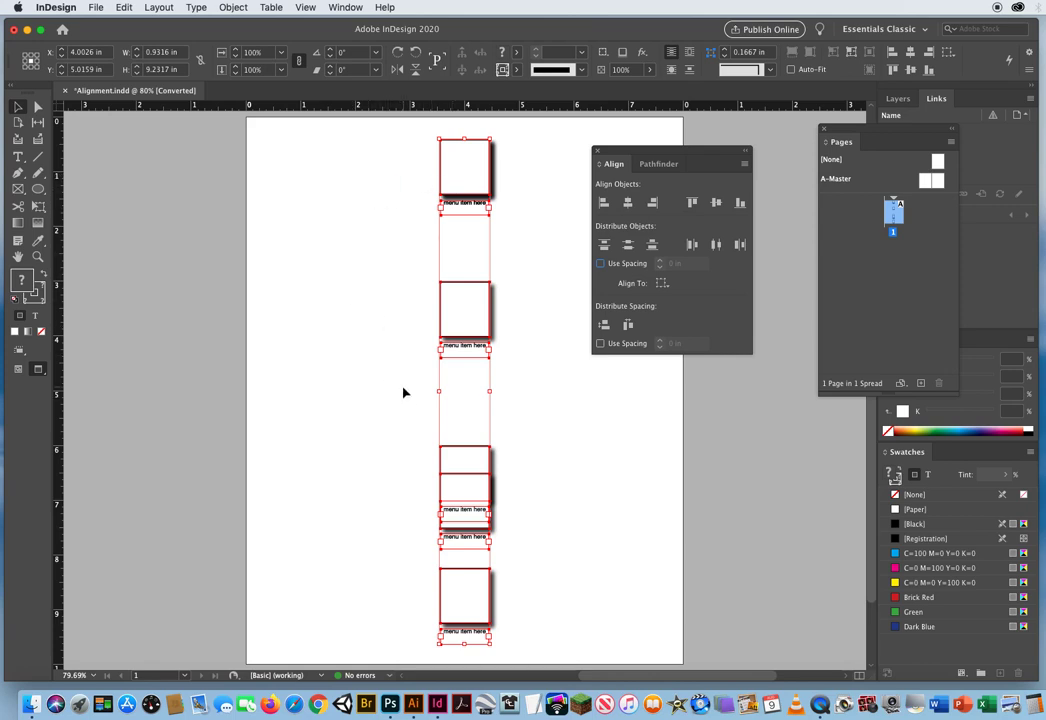
Re-centre the selection horizontally, distribute by vertical centres, then inspect individual captions
click(627, 204)
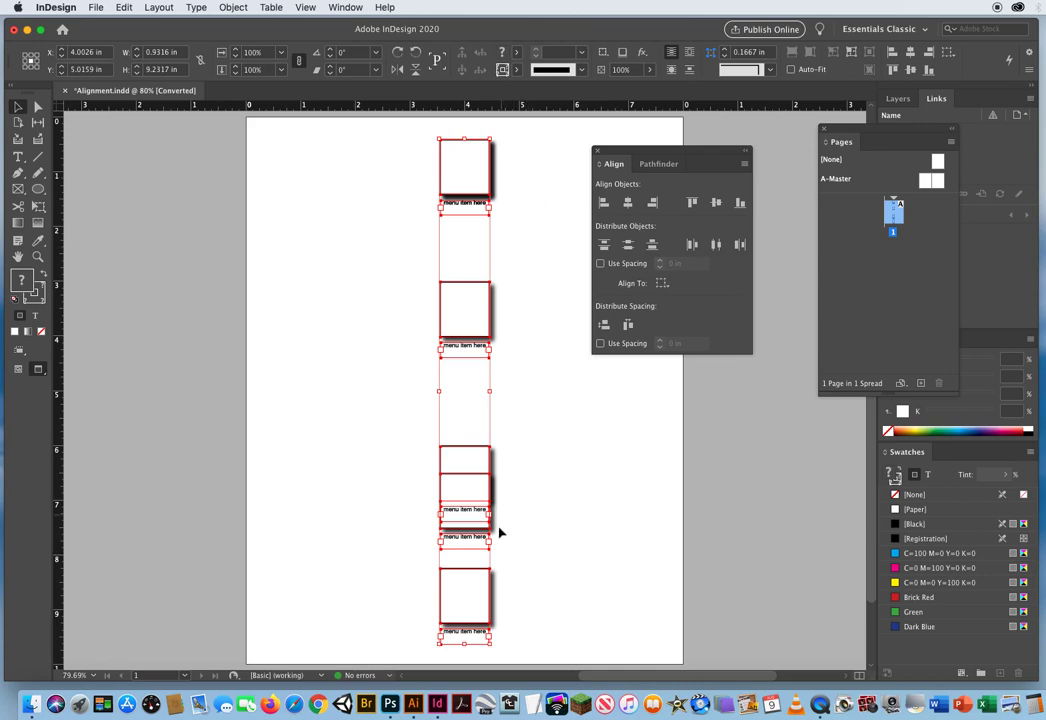
click(628, 246)
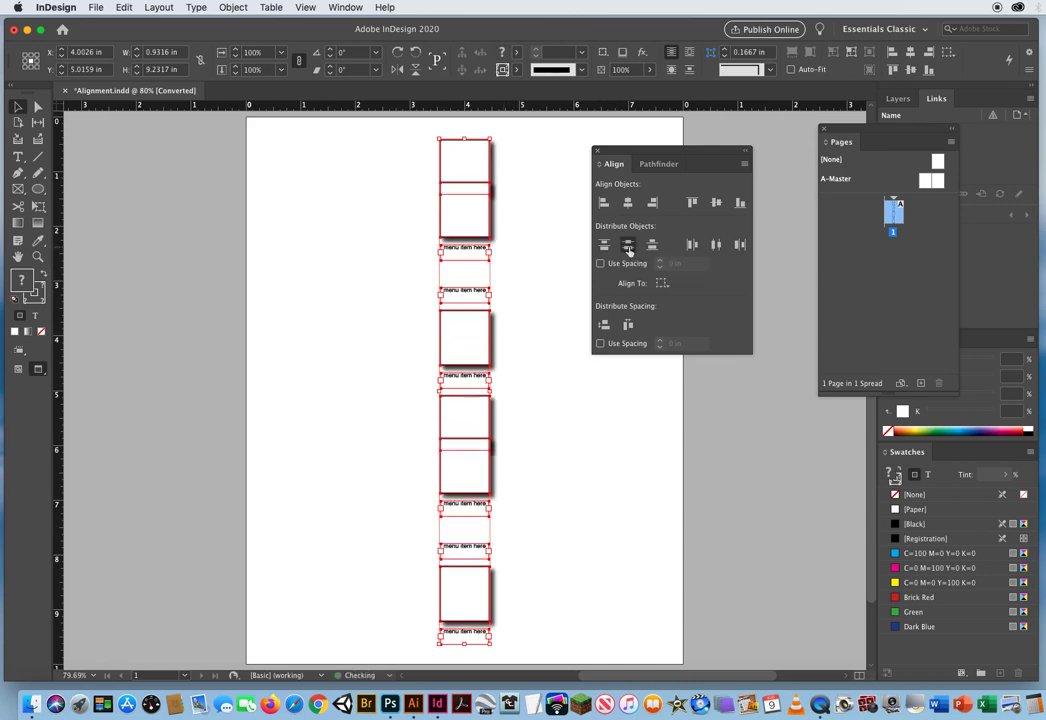
click(326, 390)
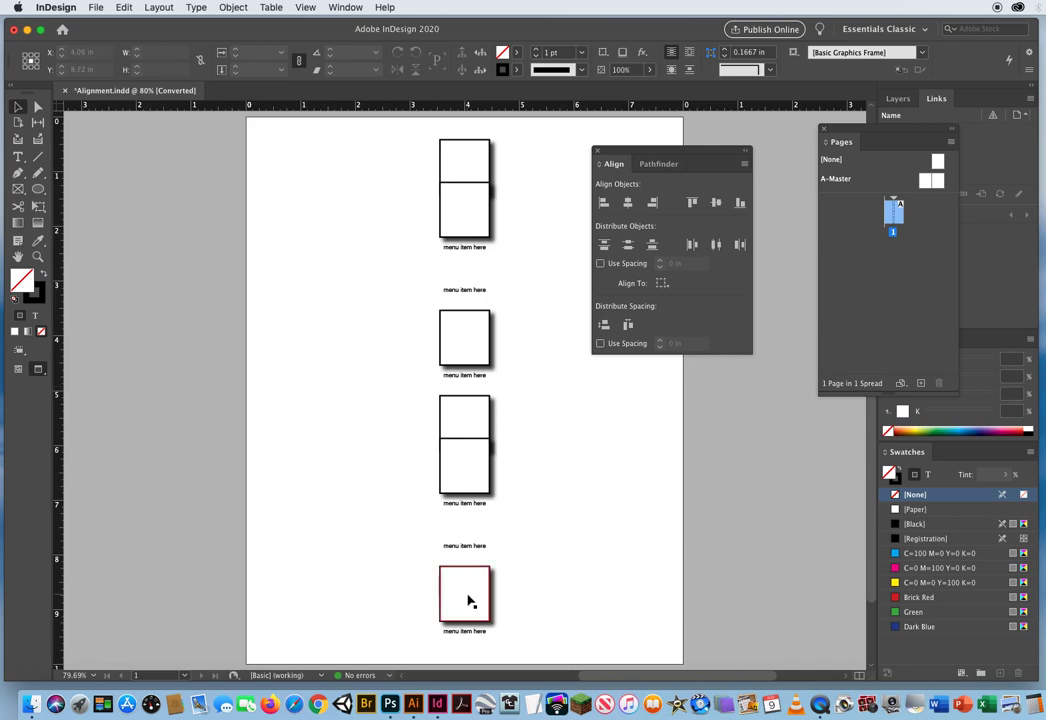
click(470, 553)
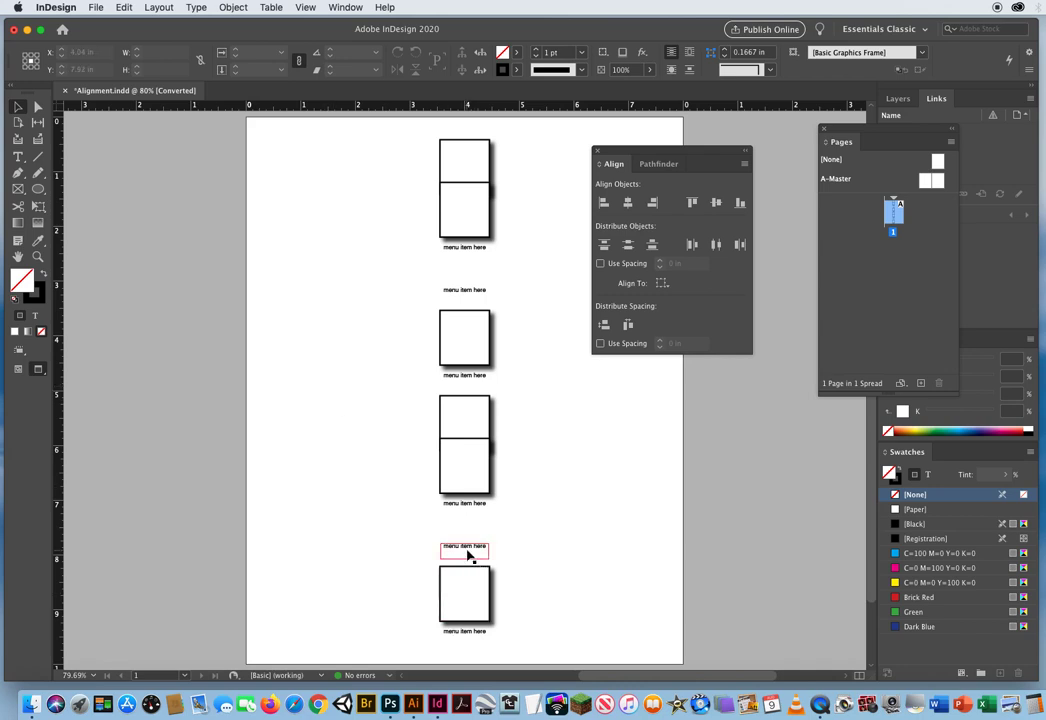
click(470, 512)
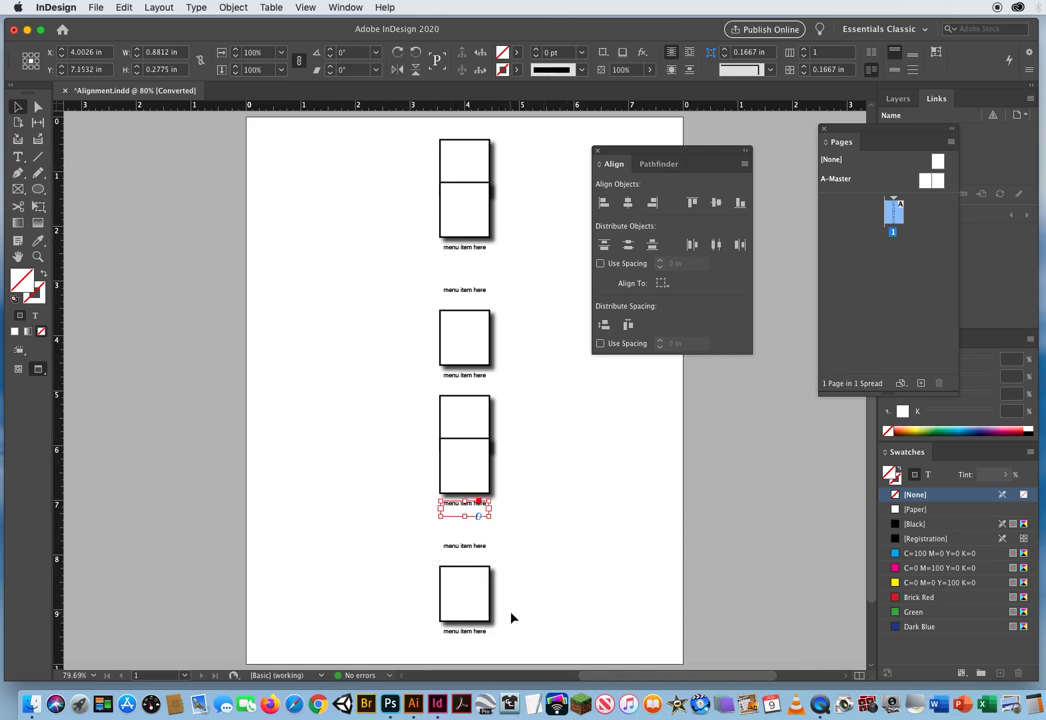
Use Edit > Undo Distribute, then Edit > Undo Align
click(96, 8)
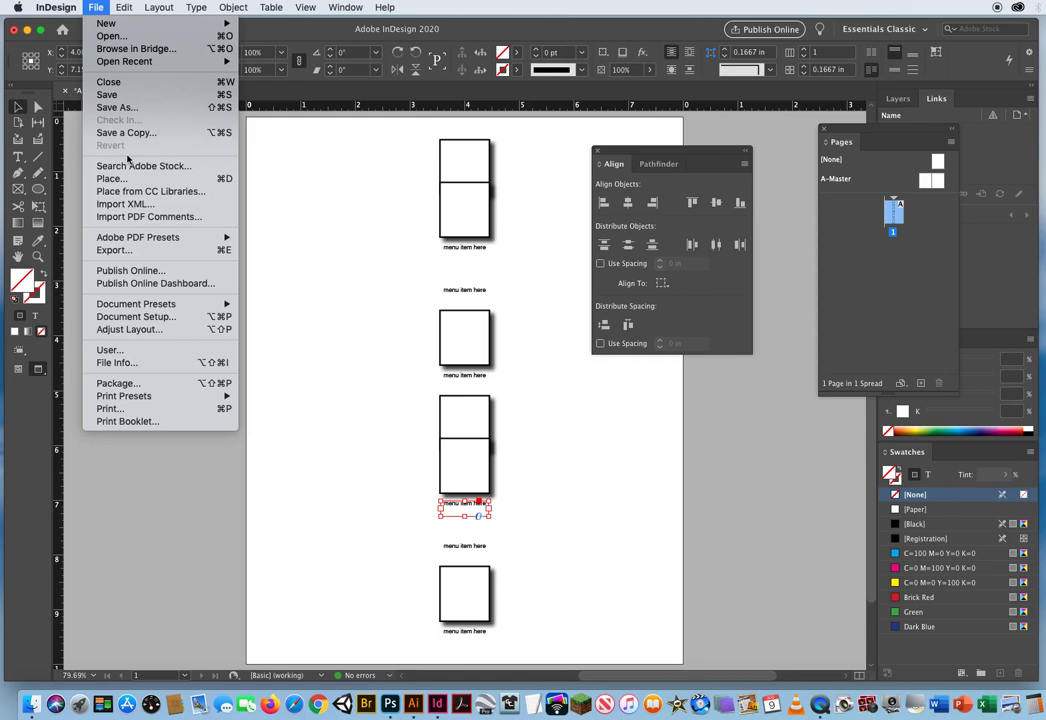
mouse_move(123, 8)
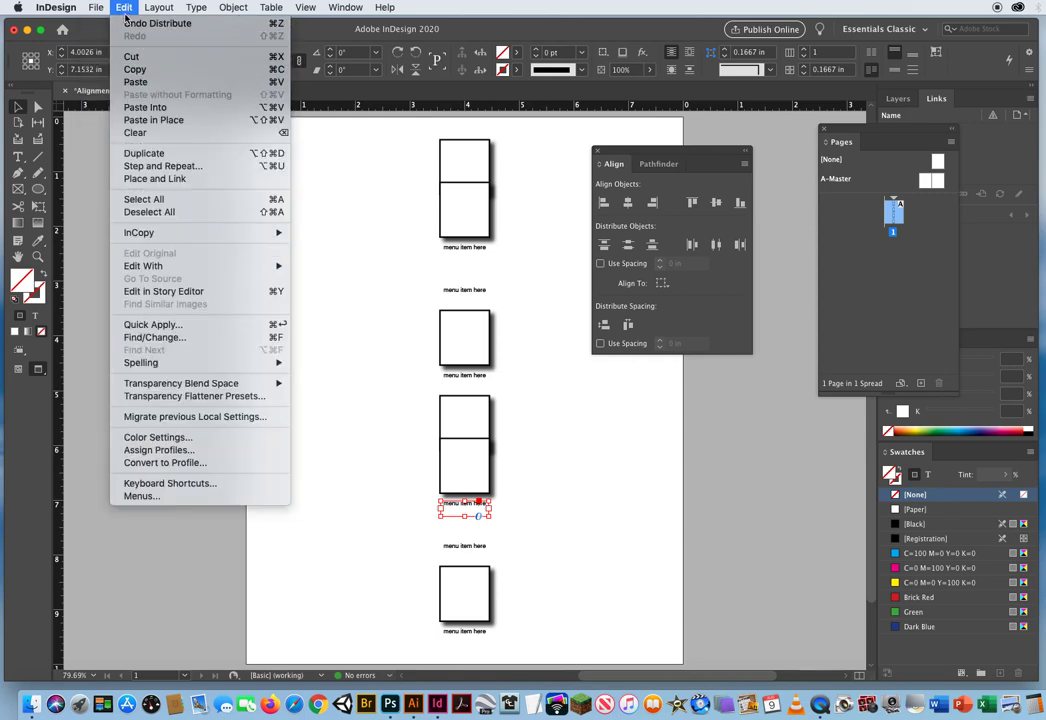
click(140, 23)
click(126, 8)
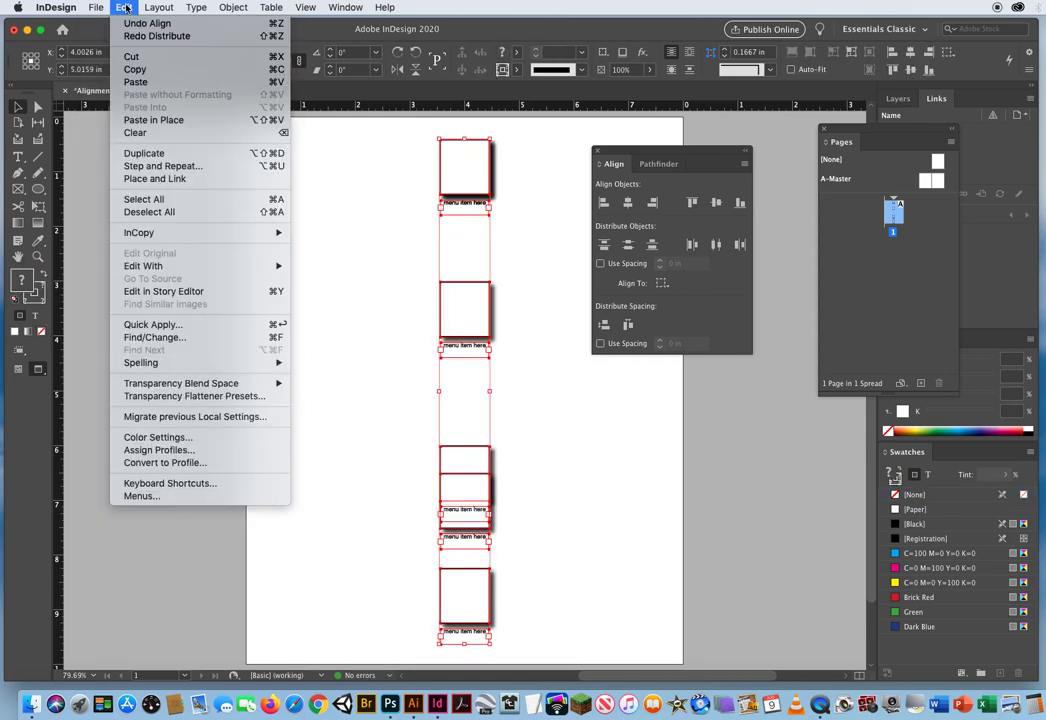
click(127, 22)
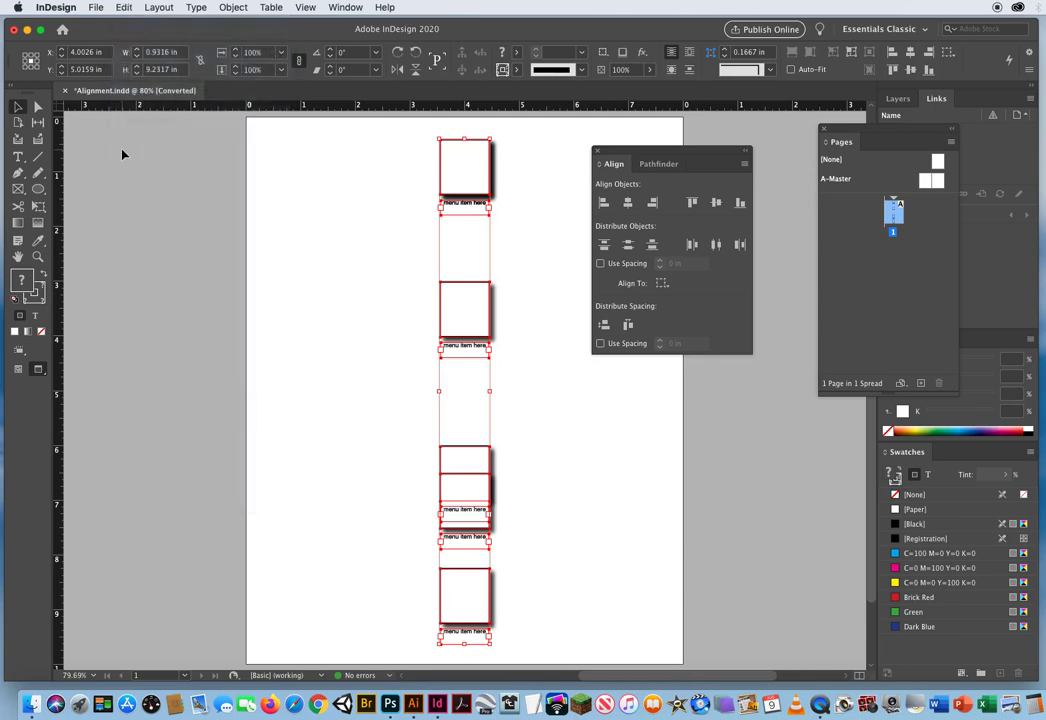
click(122, 8)
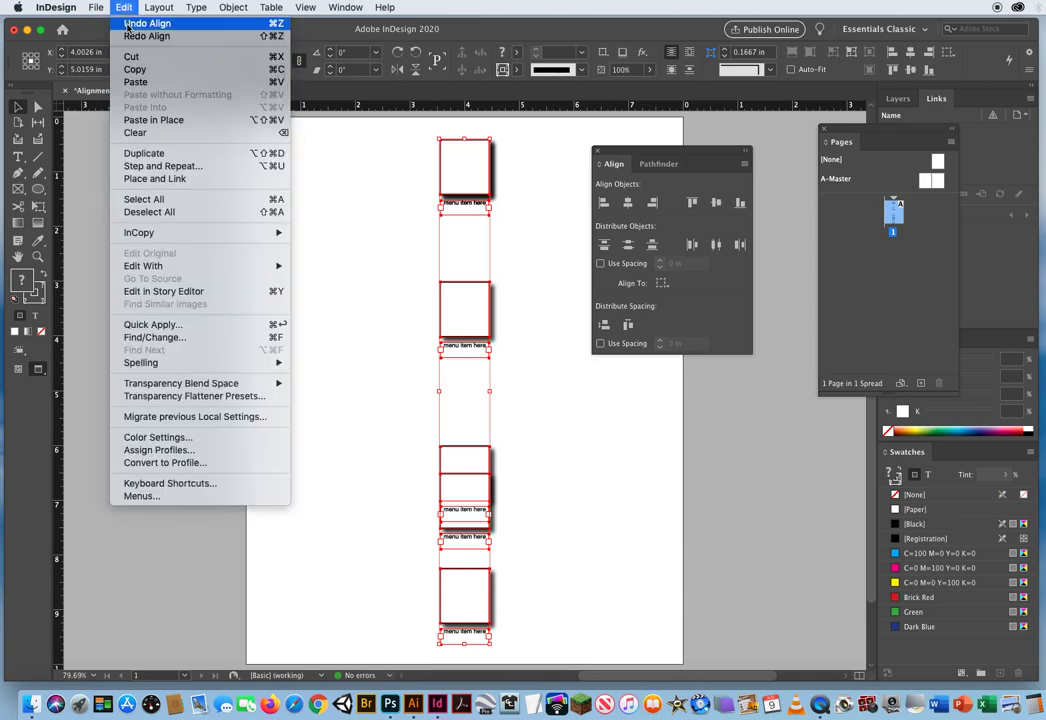
Undo Align once more, move the Align panel aside, and select the top-left frame with its caption
click(127, 23)
click(182, 307)
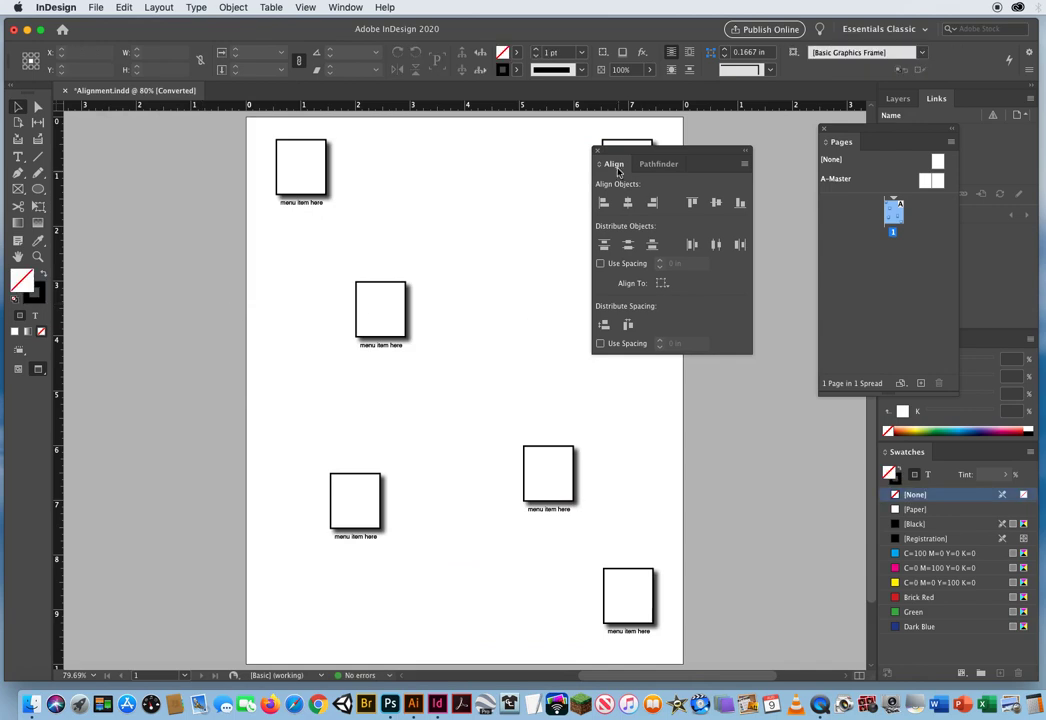
drag(614, 152, 731, 226)
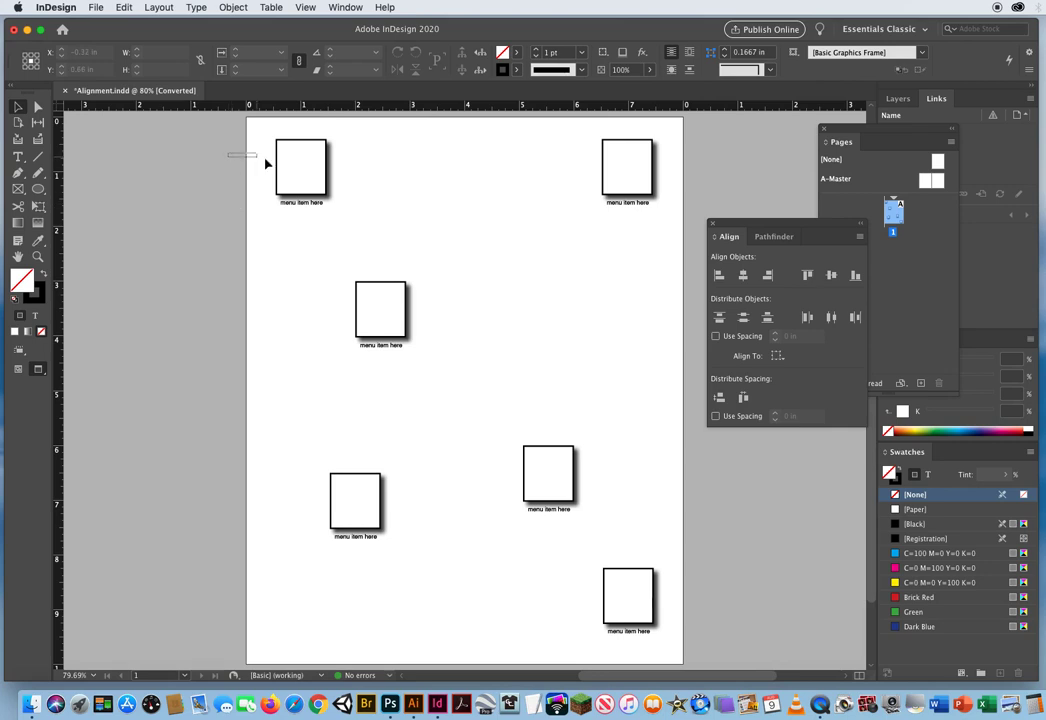
drag(266, 163, 314, 169)
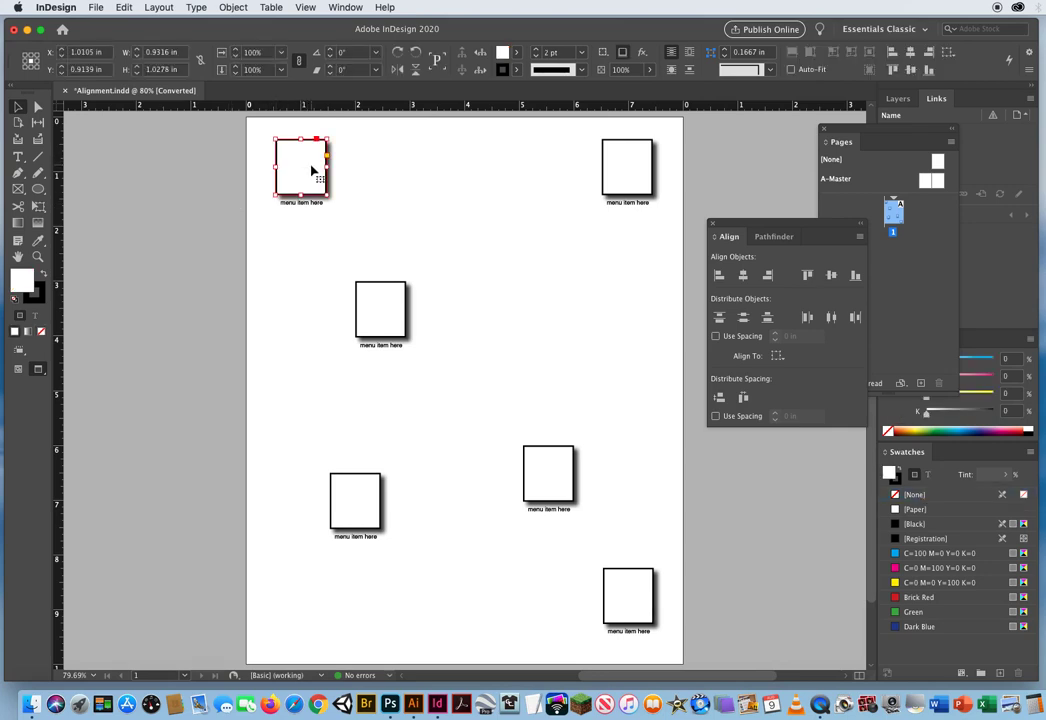
click(312, 214)
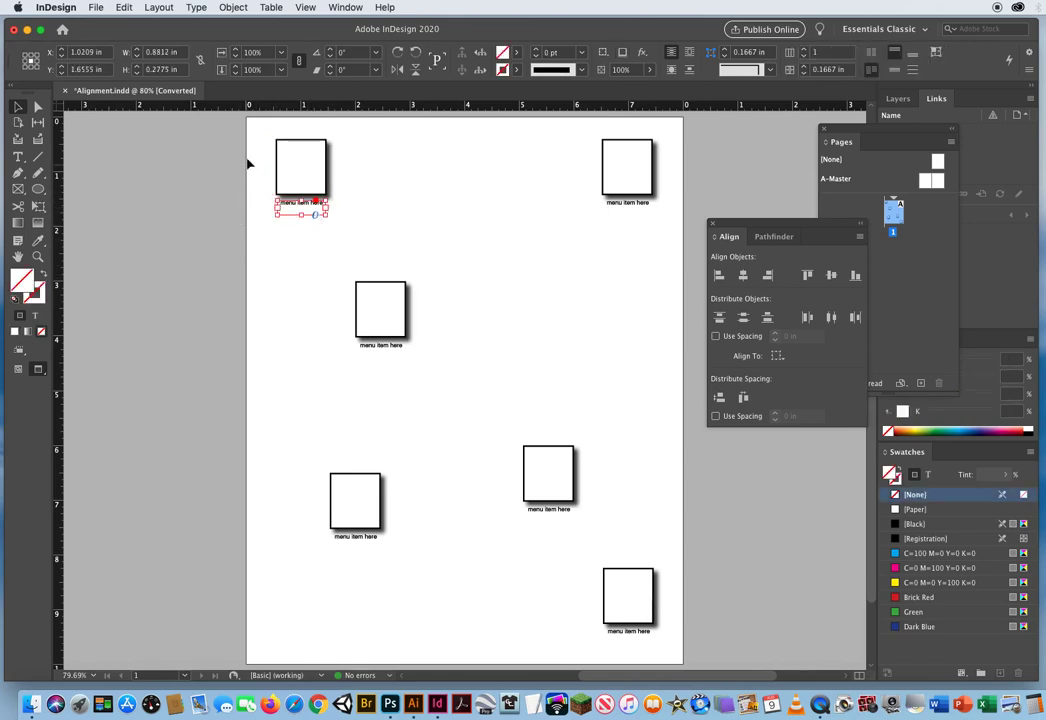
drag(286, 173, 368, 228)
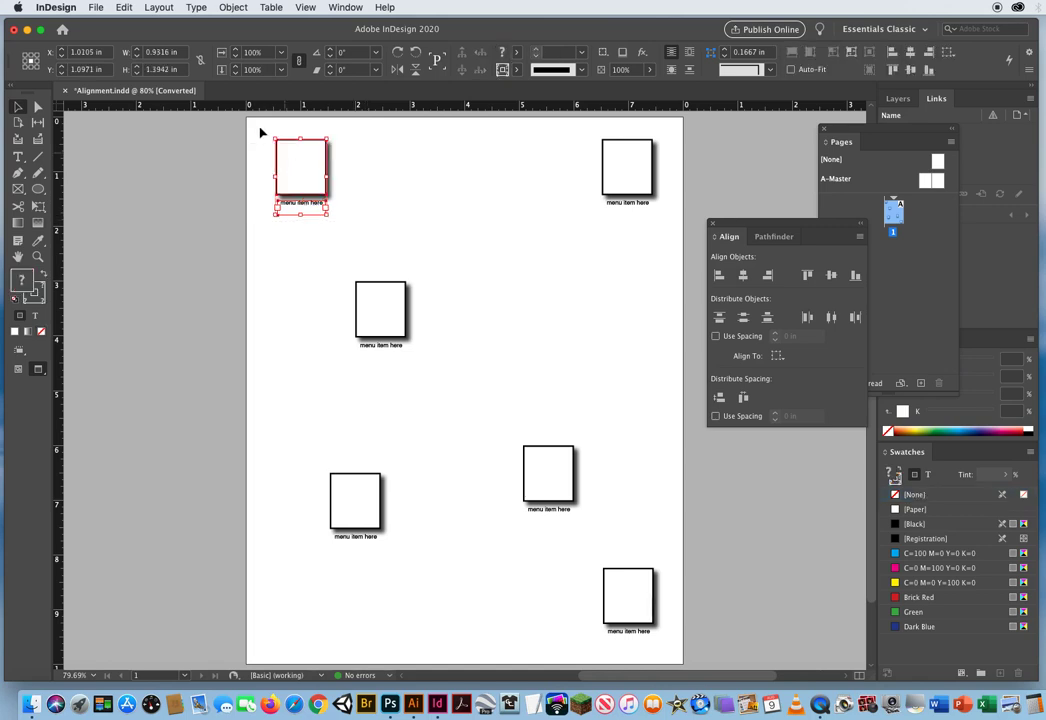
Group the top-left and top-right frames each with its caption
click(233, 8)
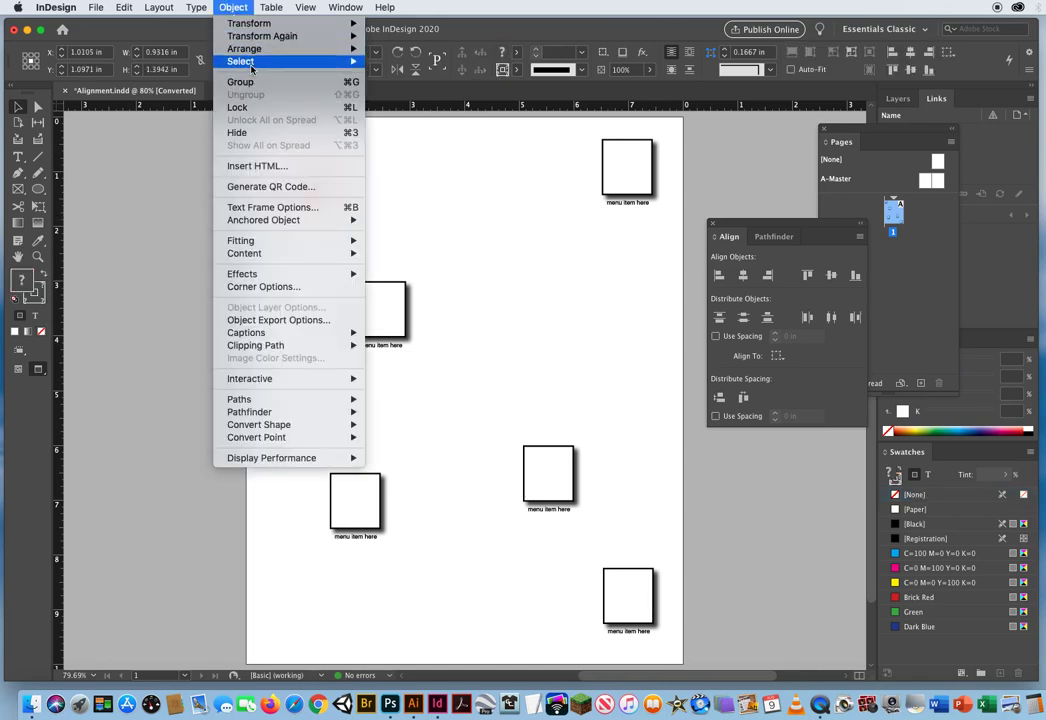
click(355, 86)
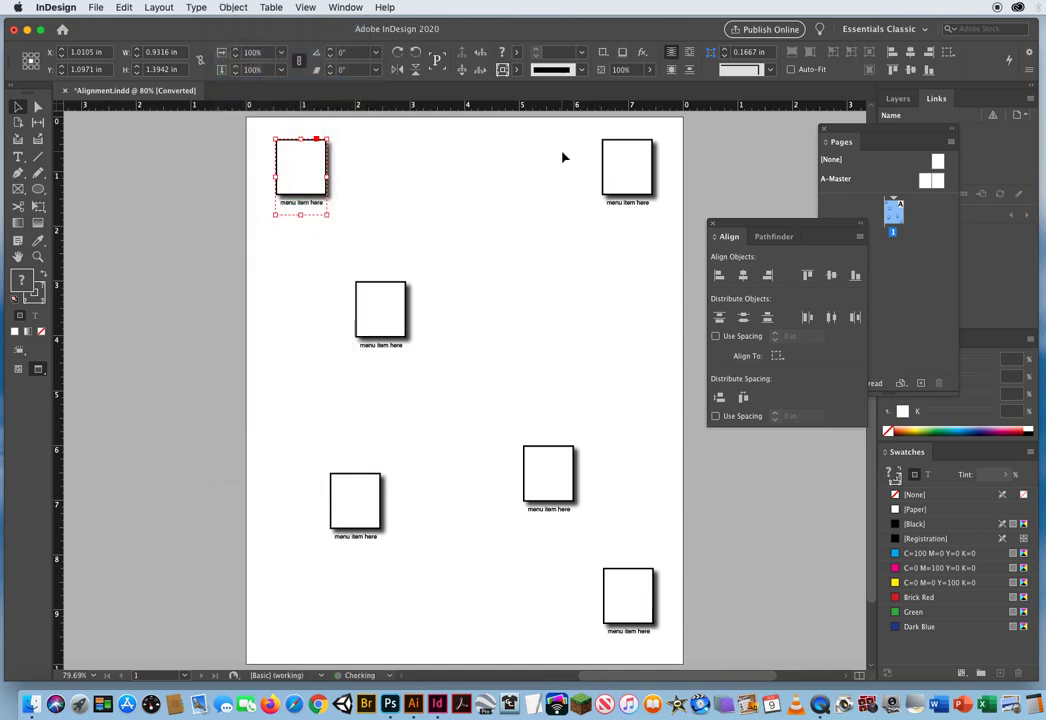
drag(583, 170, 638, 233)
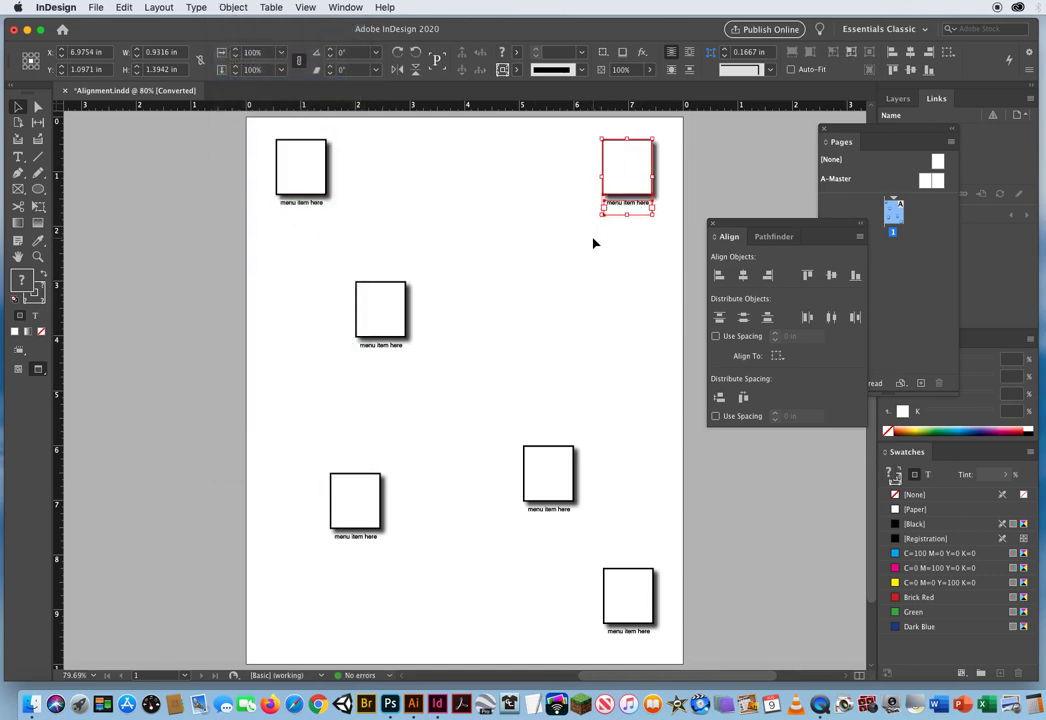
key(super+g)
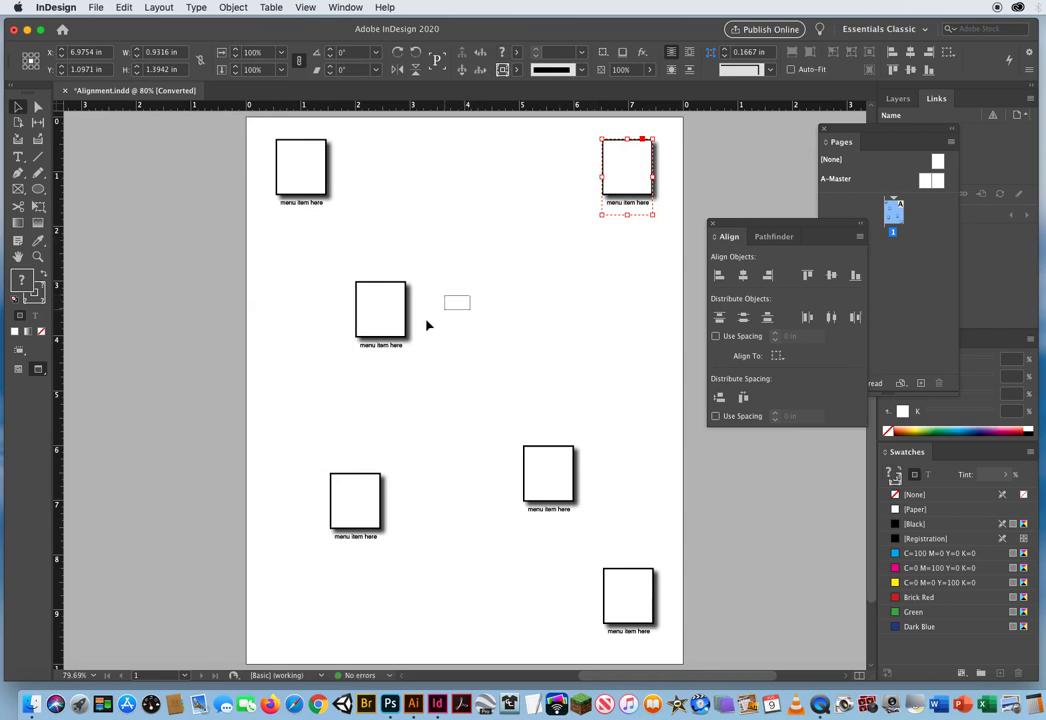
Group the middle square with its caption, then select the lower-left and right-middle groups
drag(427, 325, 343, 372)
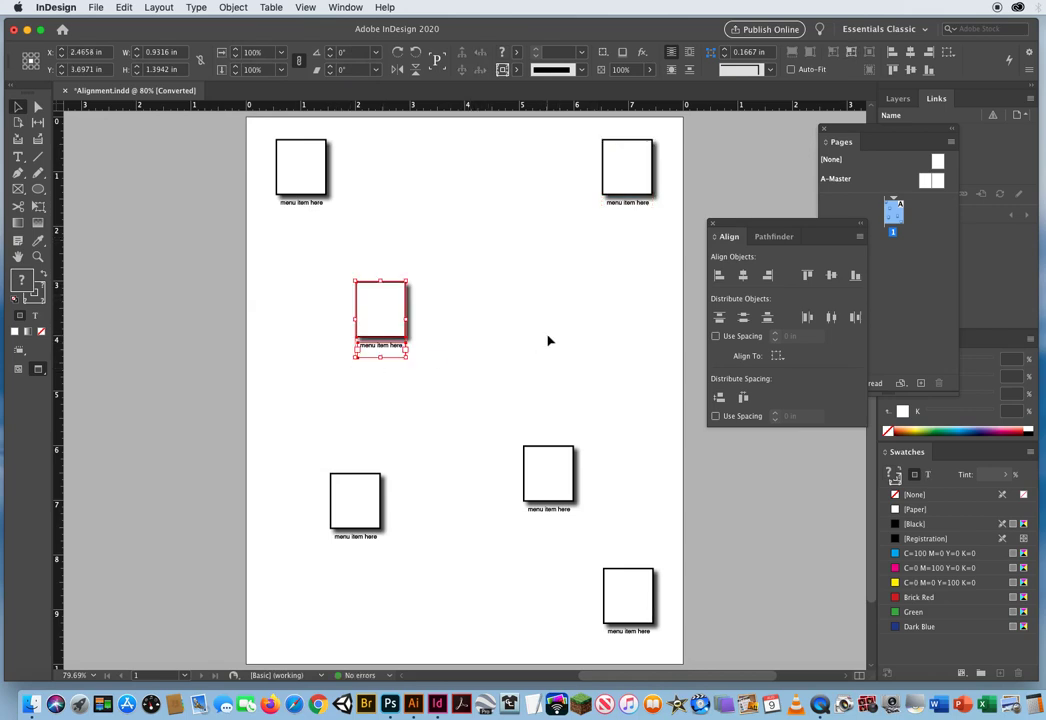
click(478, 343)
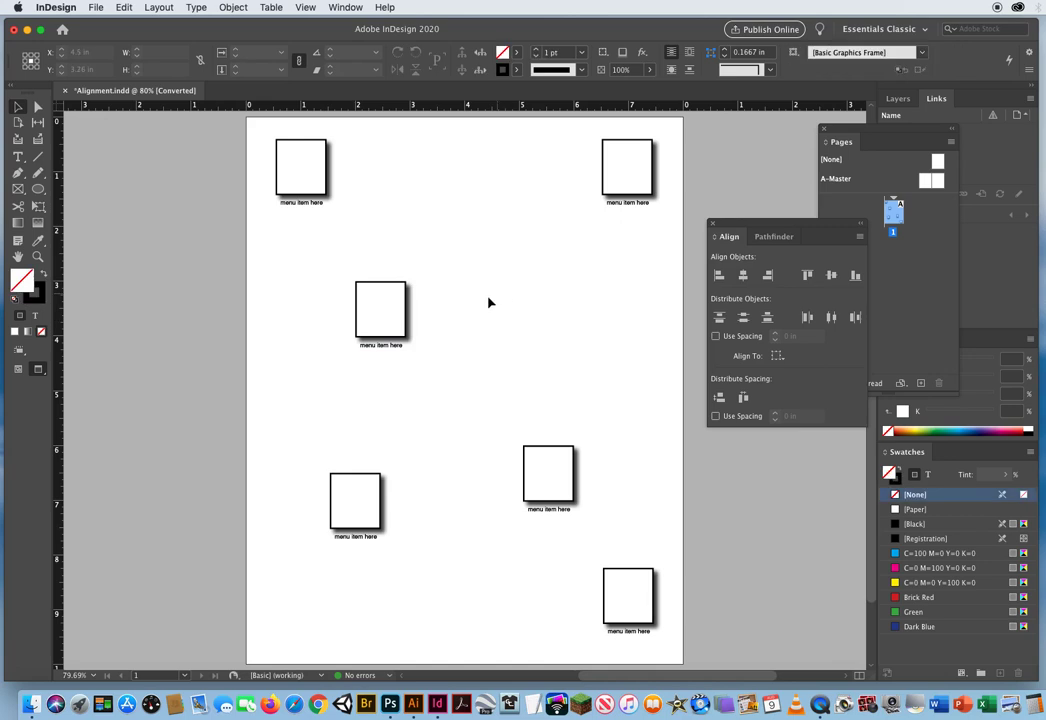
click(398, 316)
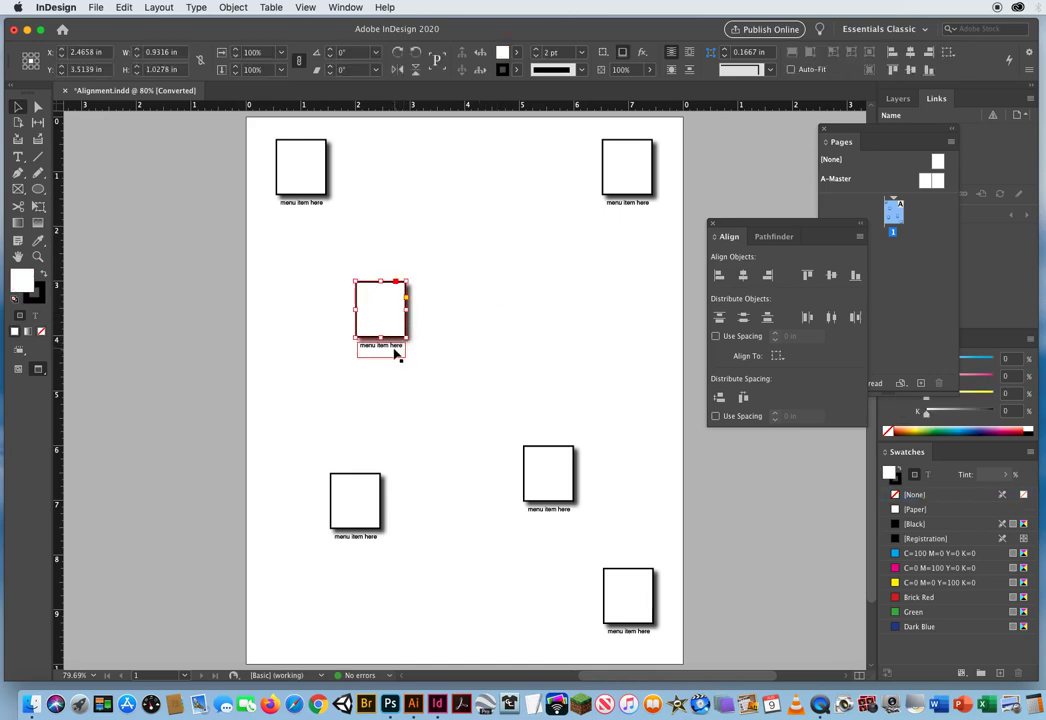
click(400, 352)
drag(464, 296, 358, 365)
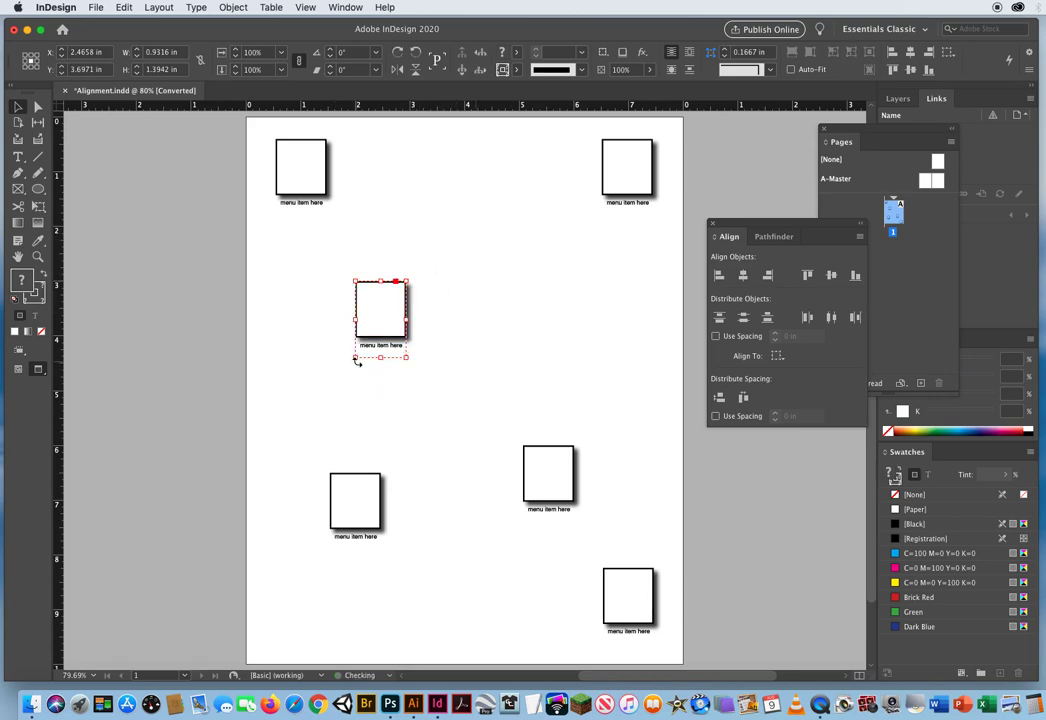
key(super+g)
drag(297, 423, 421, 578)
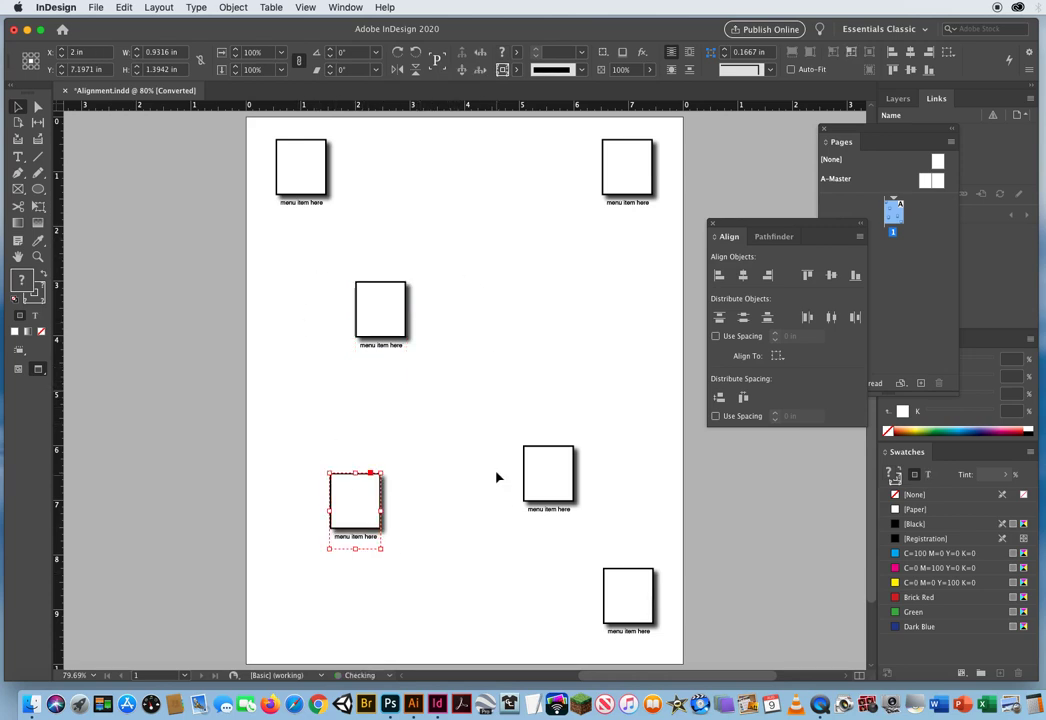
mouse_move(495, 414)
mouse_down()
mouse_move(600, 532)
mouse_move(580, 526)
mouse_move(660, 642)
mouse_up()
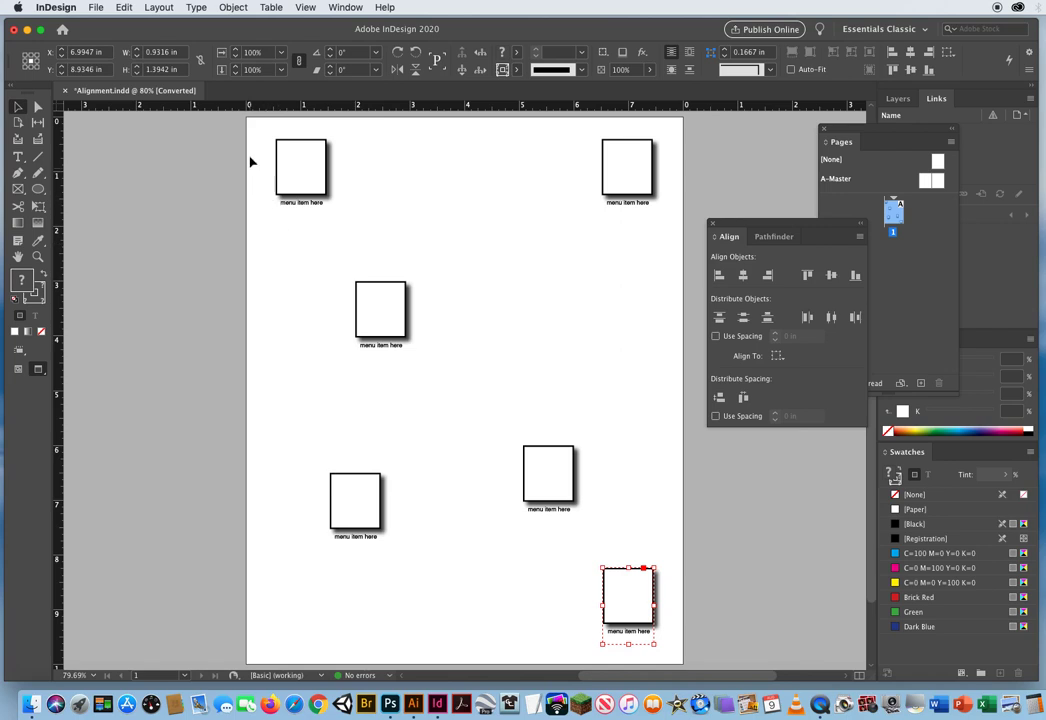
Select all six groups, align their horizontal centres and distribute them by vertical centres
drag(256, 139, 648, 616)
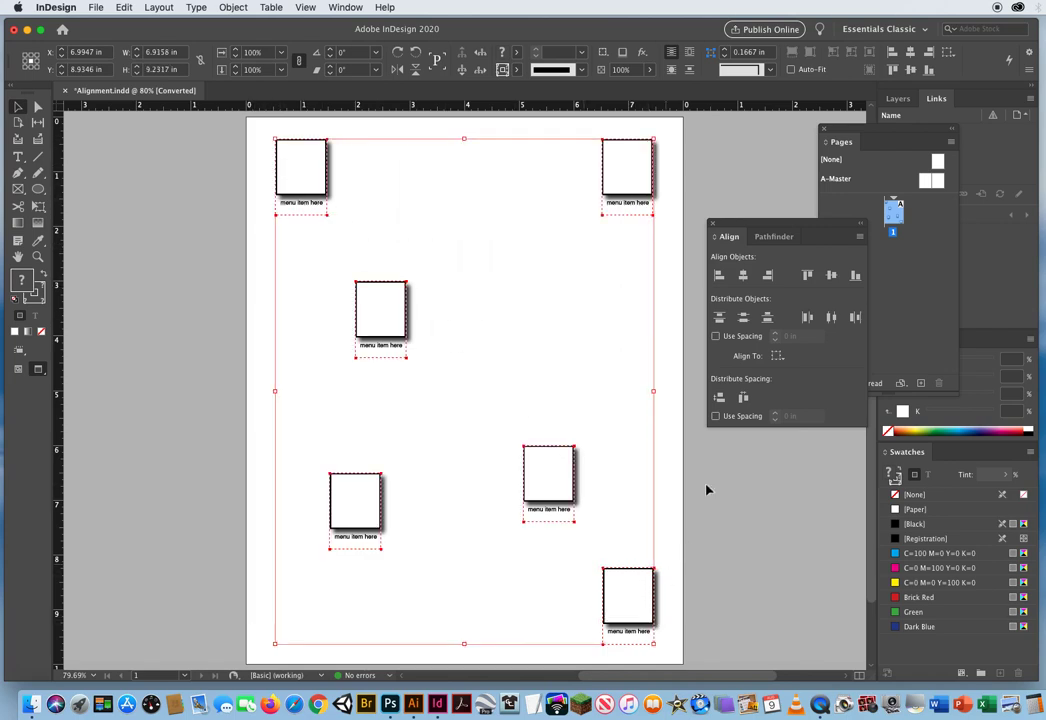
click(743, 276)
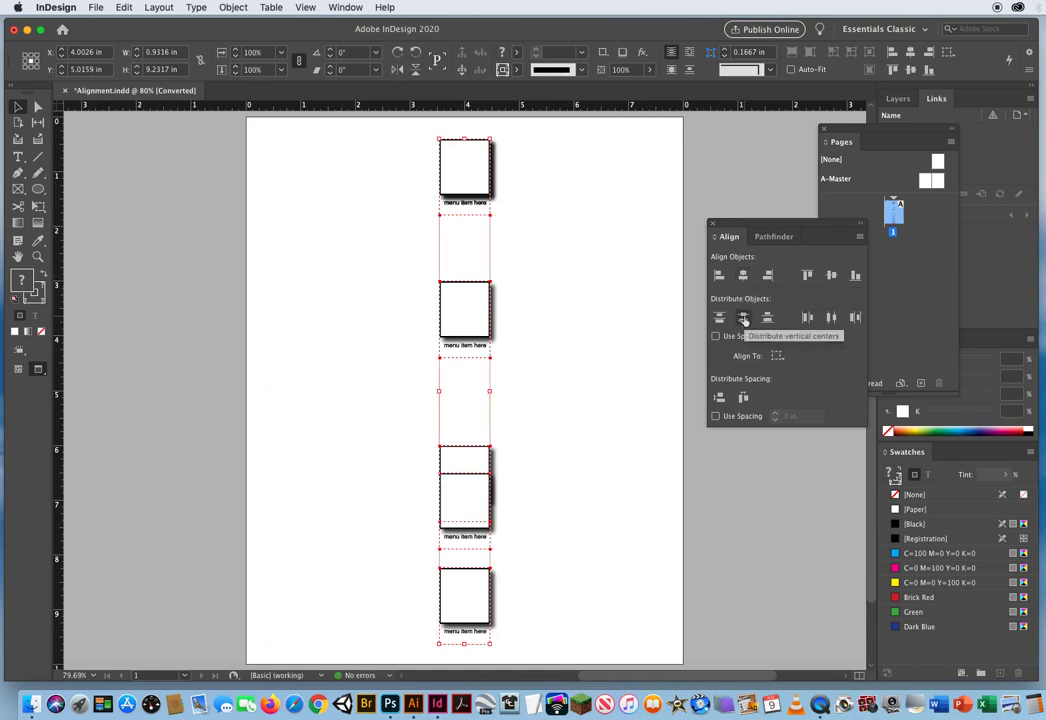
click(744, 319)
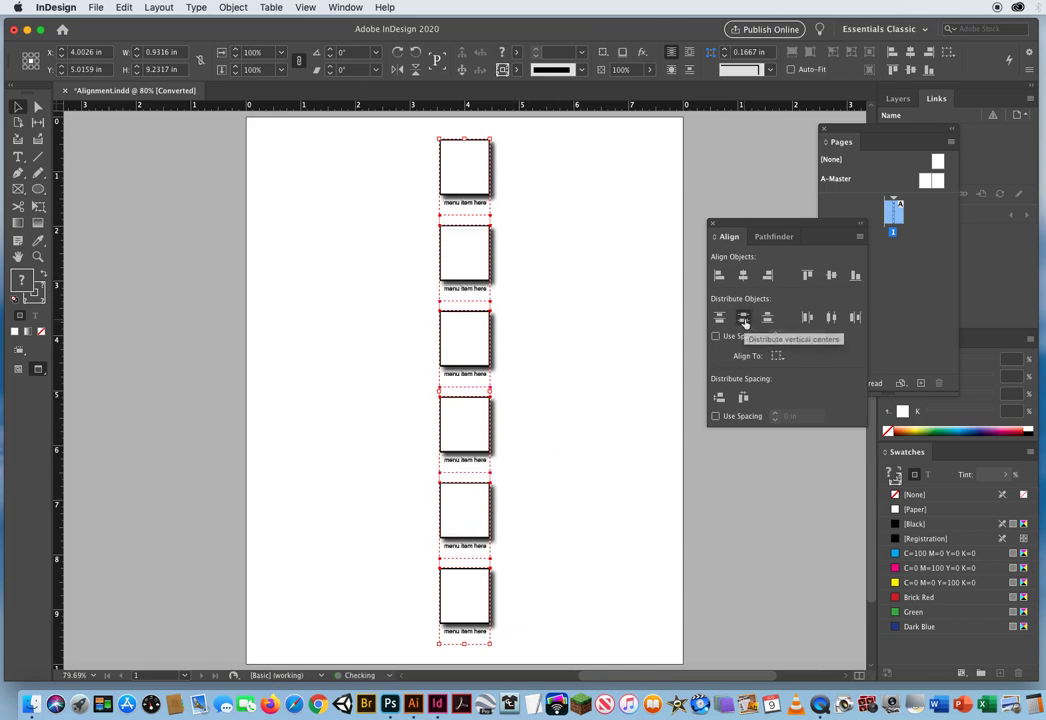
click(325, 306)
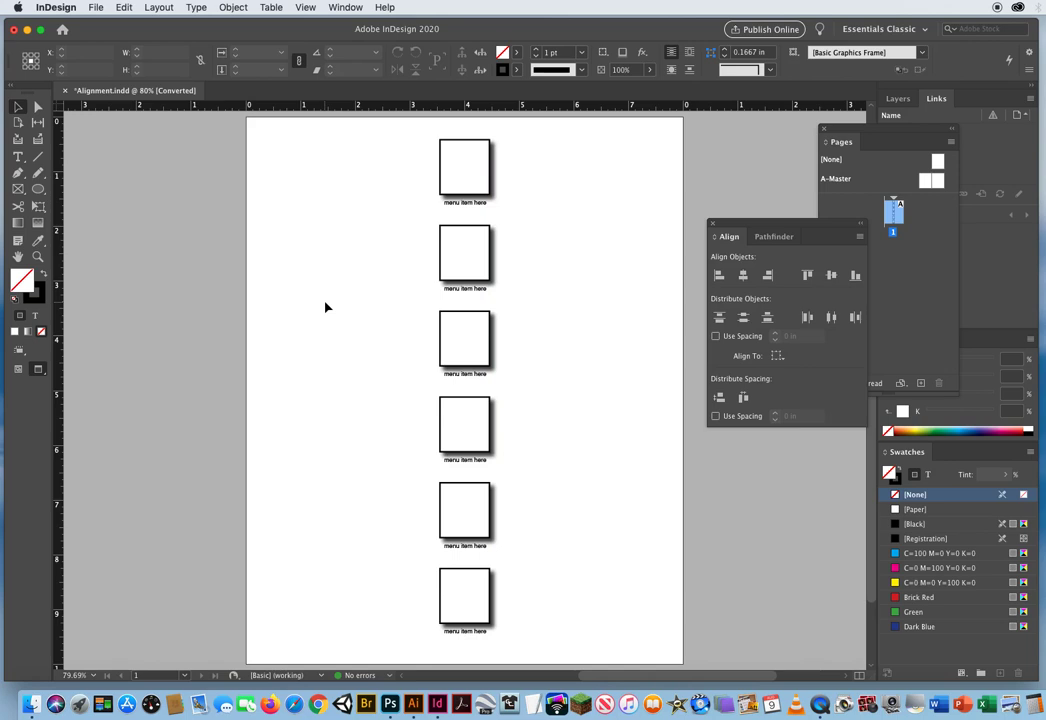
Check that the frame groups select as single units, then close the Align panel
drag(362, 159, 520, 208)
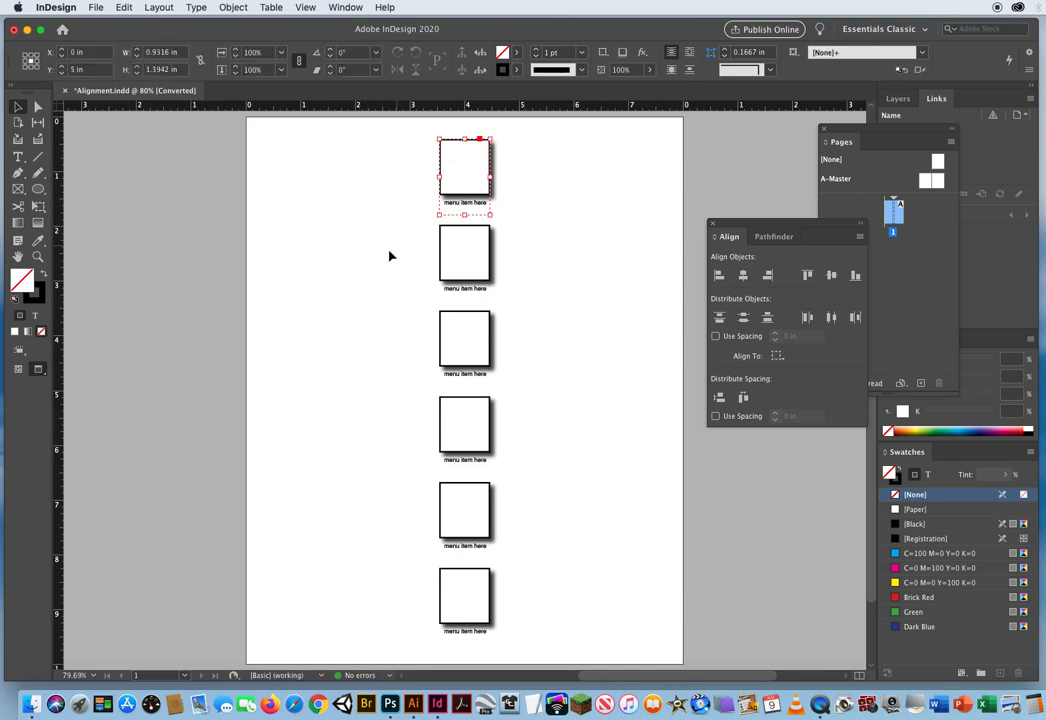
drag(378, 258, 418, 302)
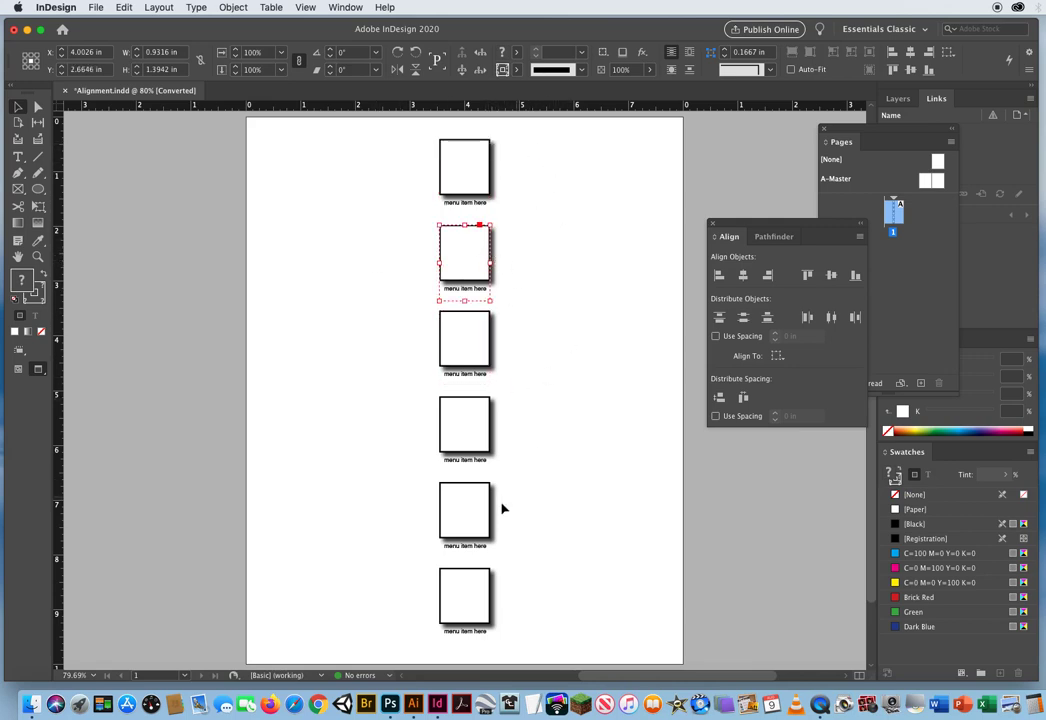
click(293, 446)
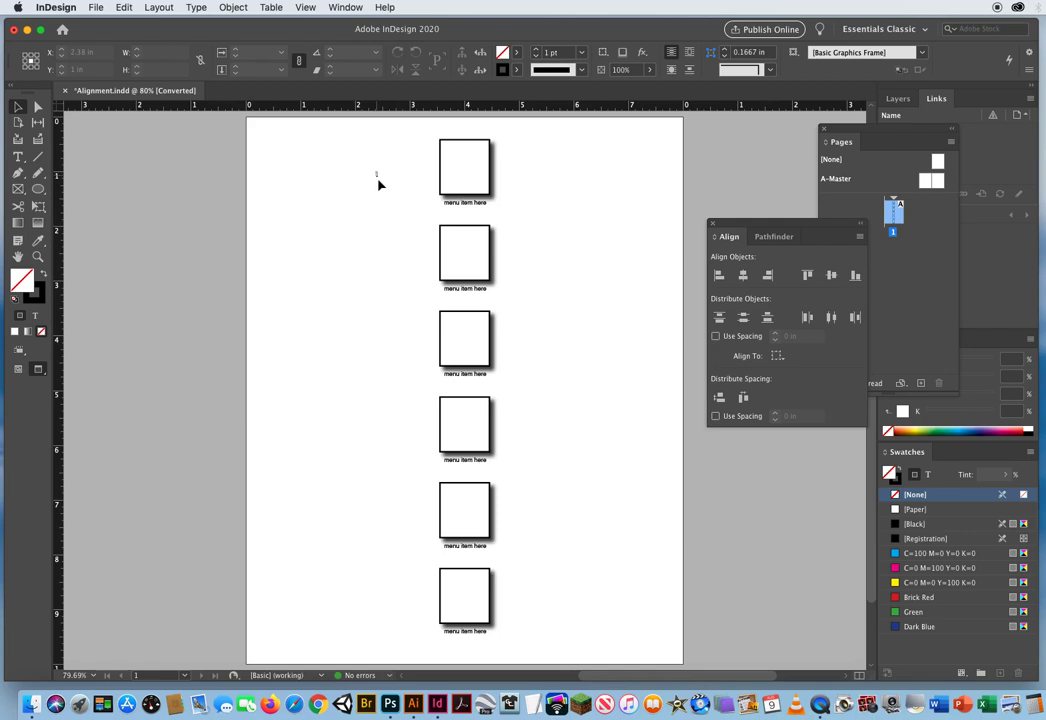
drag(376, 172, 518, 615)
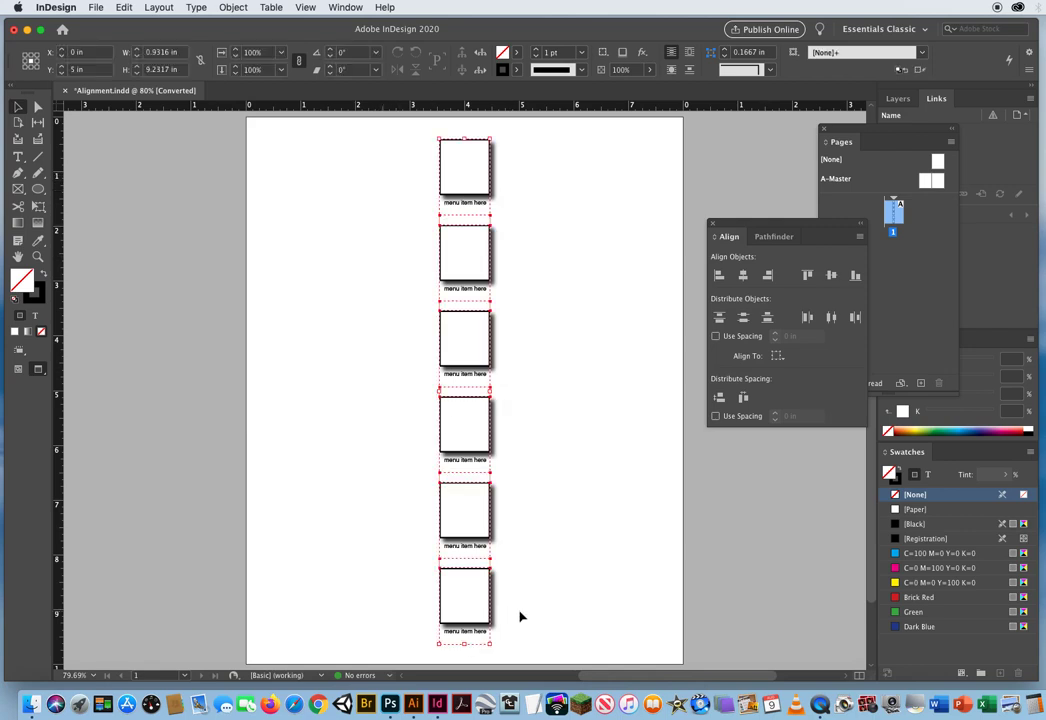
click(380, 275)
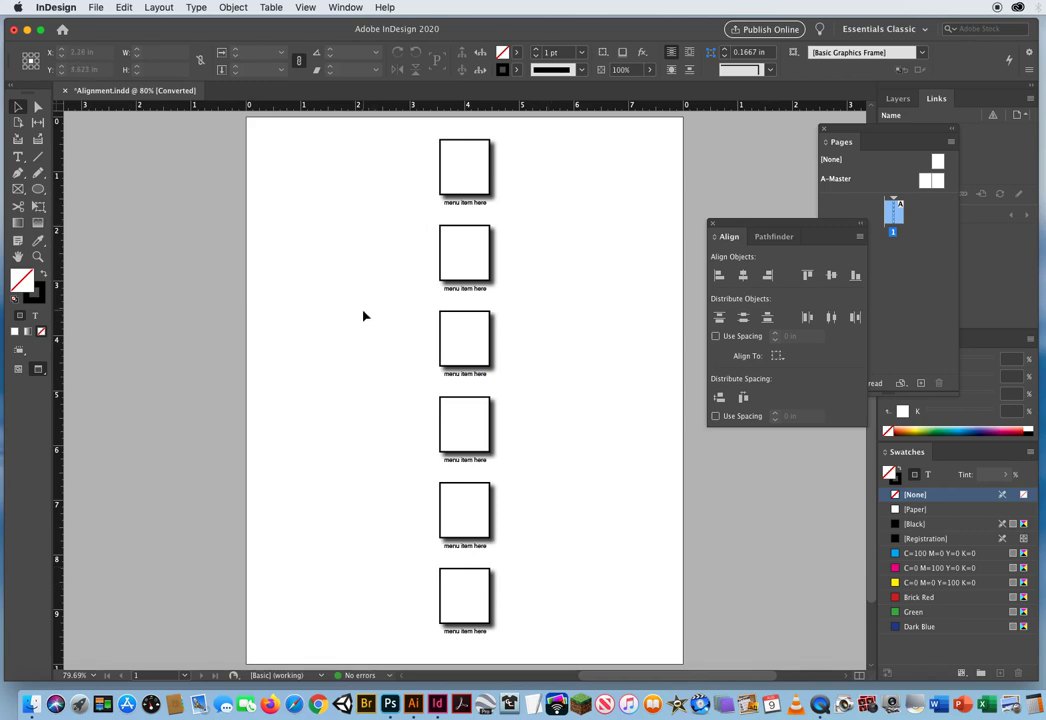
click(712, 223)
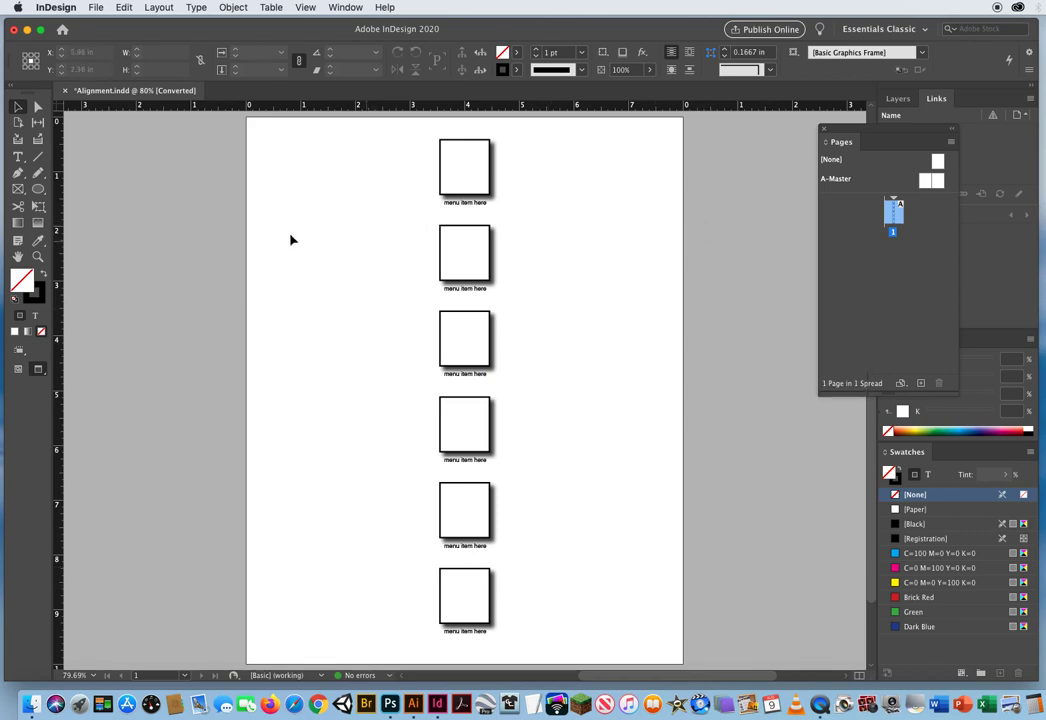